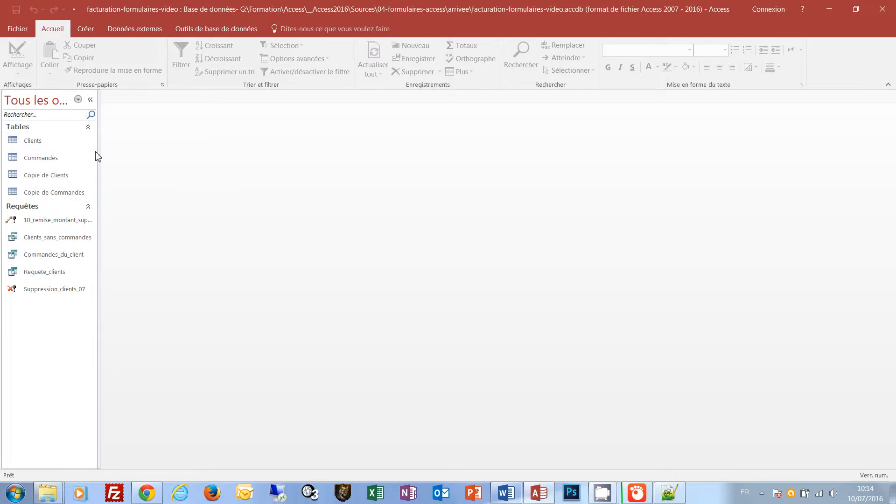
- Examine the Clients and Commandes tables, including the orders linked to the first client, and close both tables
{"action": "left_click", "coordinate": [26, 144]}
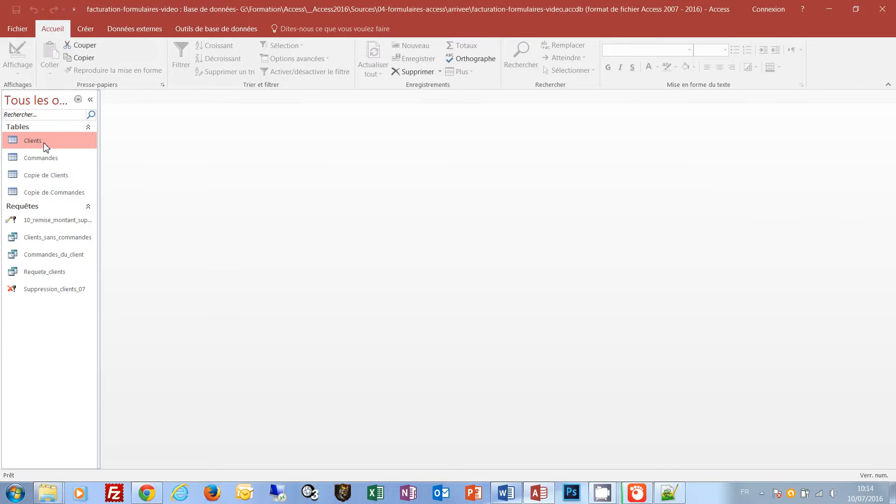
{"action": "double_click", "coordinate": [44, 144]}
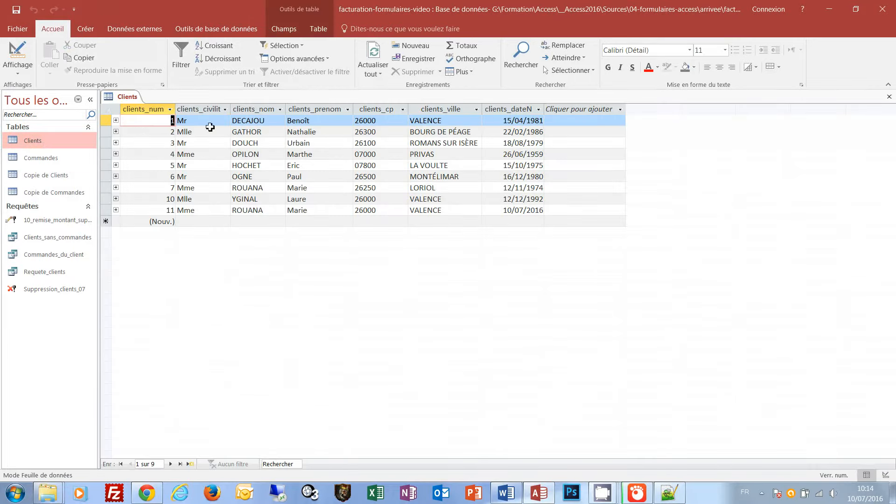
{"action": "left_click", "coordinate": [33, 161]}
{"action": "double_click", "coordinate": [34, 161]}
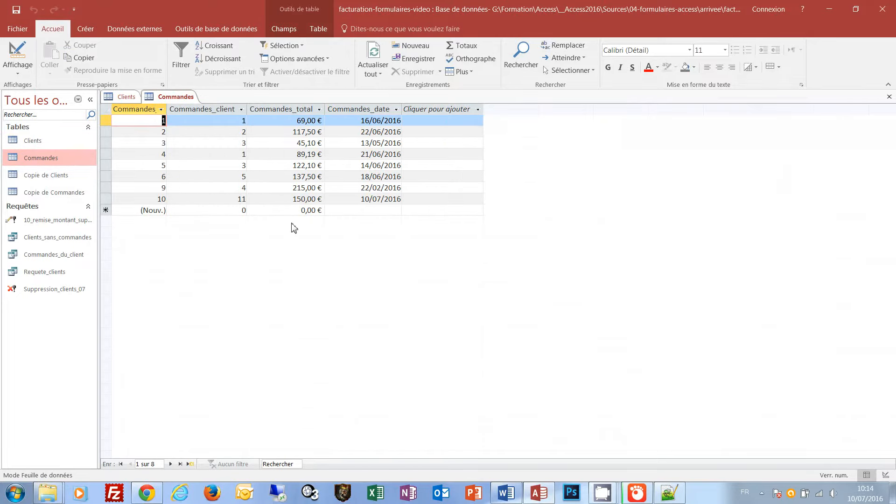
{"action": "left_click", "coordinate": [132, 98]}
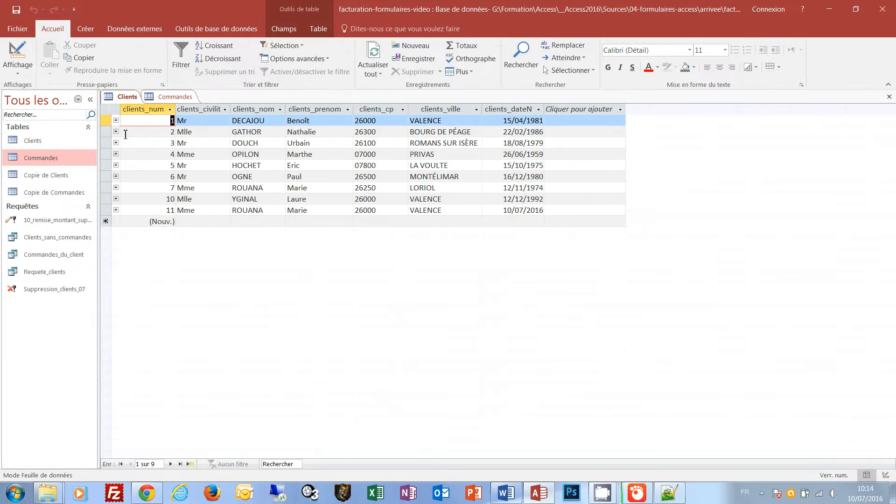
{"action": "left_click", "coordinate": [116, 121]}
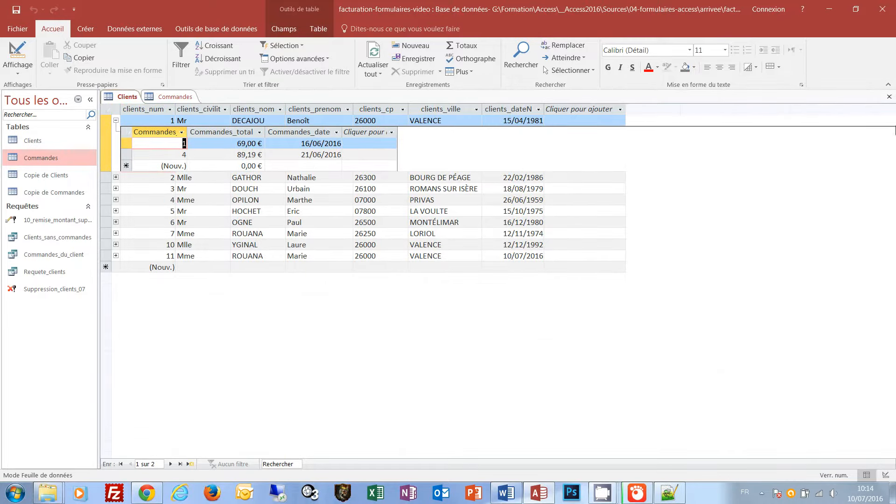
{"action": "left_click", "coordinate": [889, 97]}
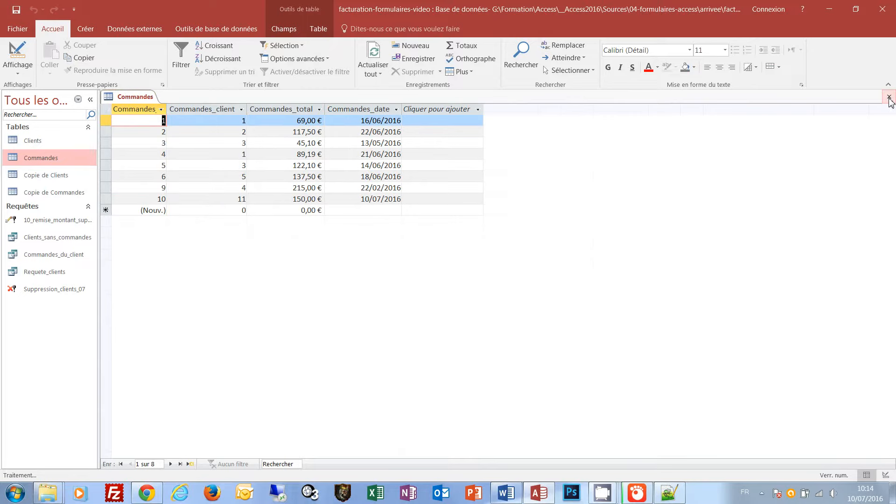
{"action": "left_click", "coordinate": [889, 97]}
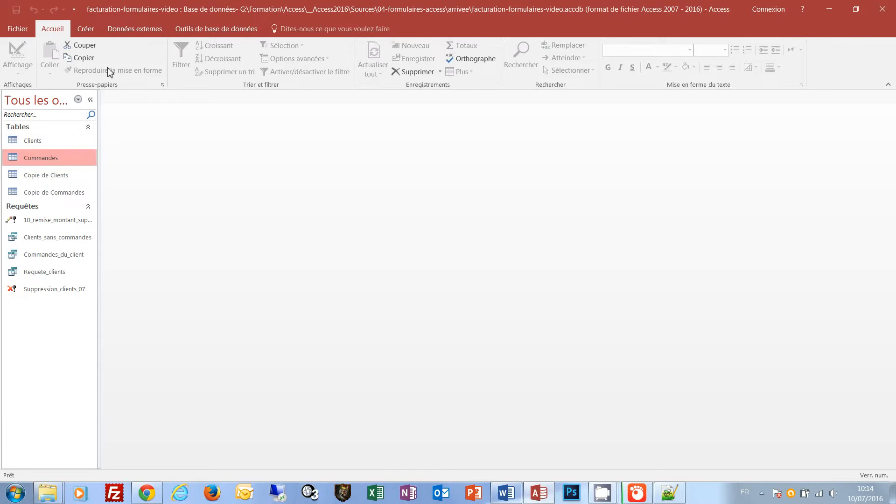
- Create an automatic form from the Commandes table and show it in Form view
{"action": "left_click", "coordinate": [87, 33]}
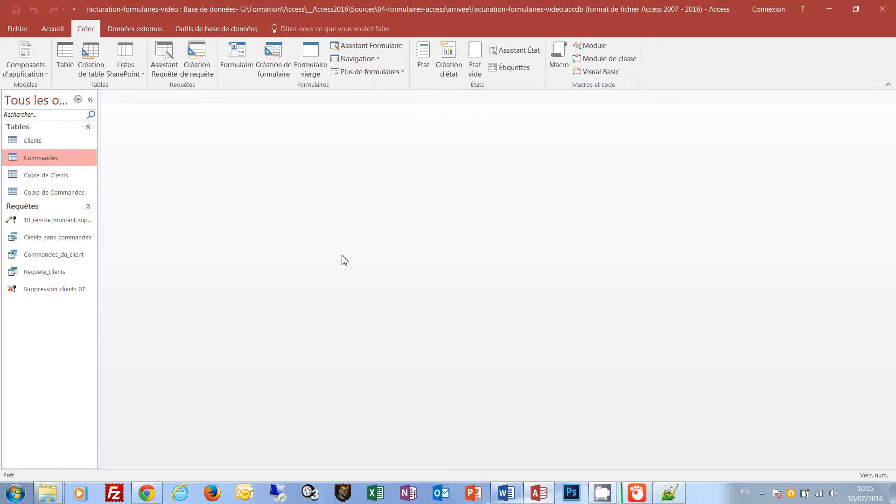
{"action": "left_click", "coordinate": [238, 64]}
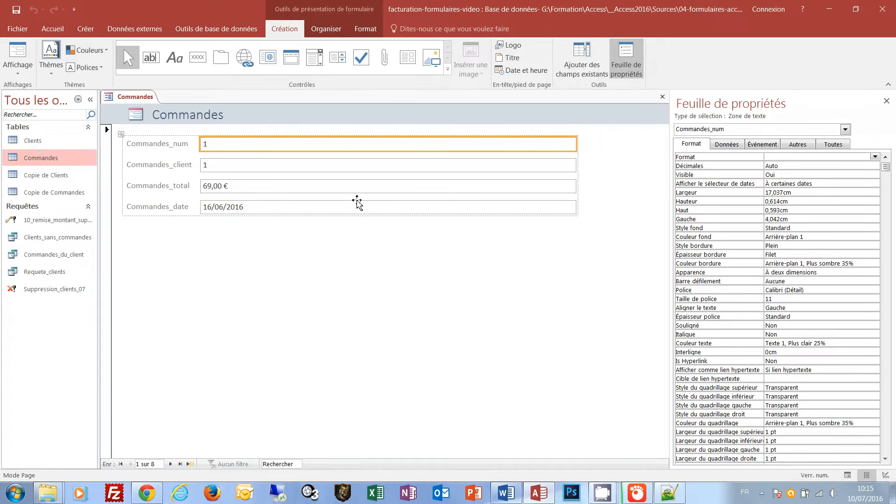
{"action": "left_click", "coordinate": [18, 77]}
{"action": "left_click", "coordinate": [49, 93]}
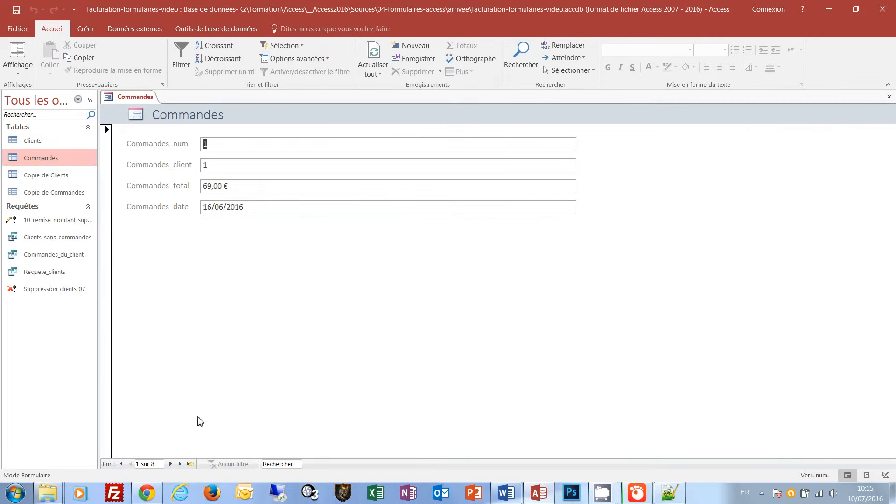
- Browse forward and back through the order records and close the Commandes form without saving it
{"action": "left_click", "coordinate": [171, 463]}
{"action": "left_click", "coordinate": [171, 463]}
{"action": "left_click", "coordinate": [170, 464]}
{"action": "left_click", "coordinate": [170, 464]}
{"action": "left_click", "coordinate": [130, 463]}
{"action": "left_click", "coordinate": [130, 464]}
{"action": "left_click", "coordinate": [131, 464]}
{"action": "left_click", "coordinate": [889, 97]}
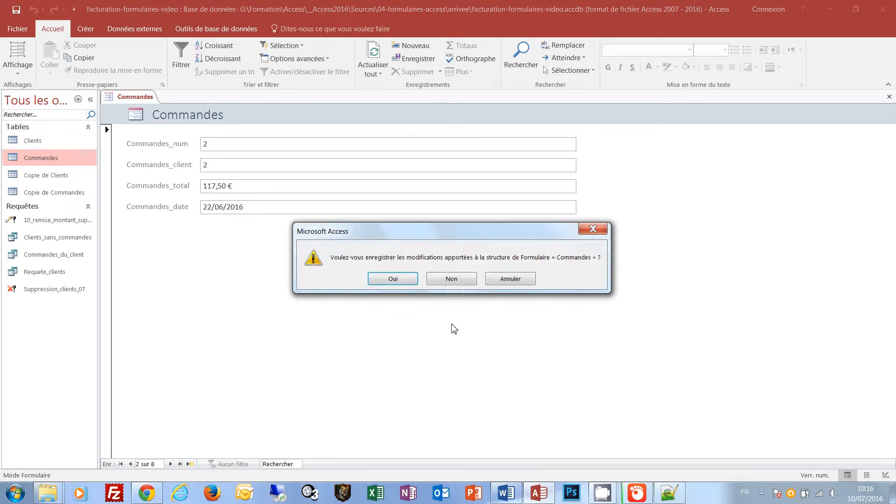
{"action": "left_click", "coordinate": [449, 280]}
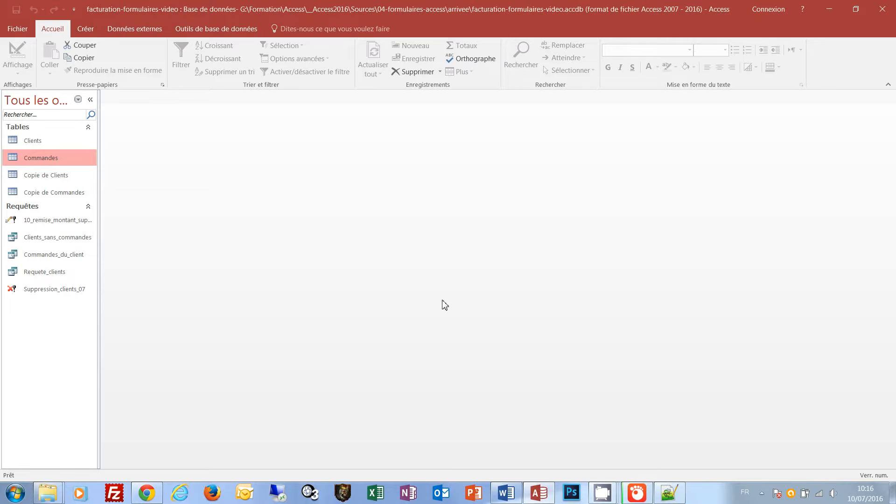
- Create an automatic form from the Clients table and show it in Form view
{"action": "left_click", "coordinate": [31, 141]}
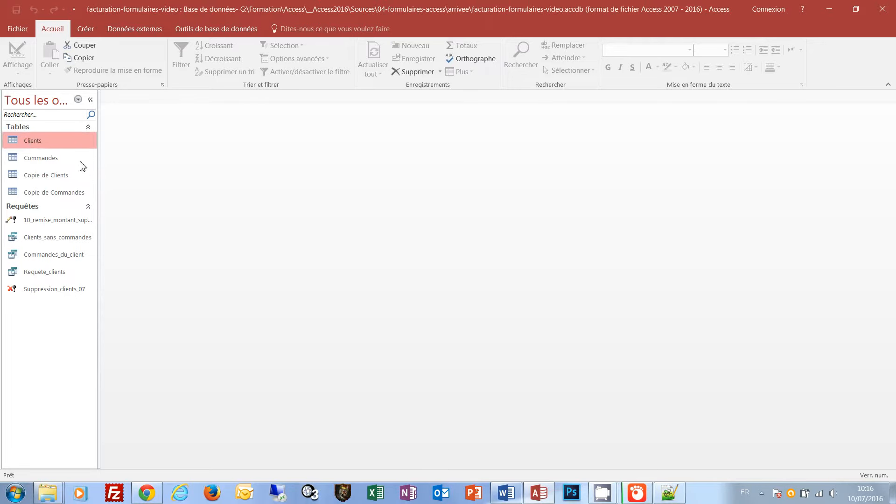
{"action": "left_click", "coordinate": [85, 30]}
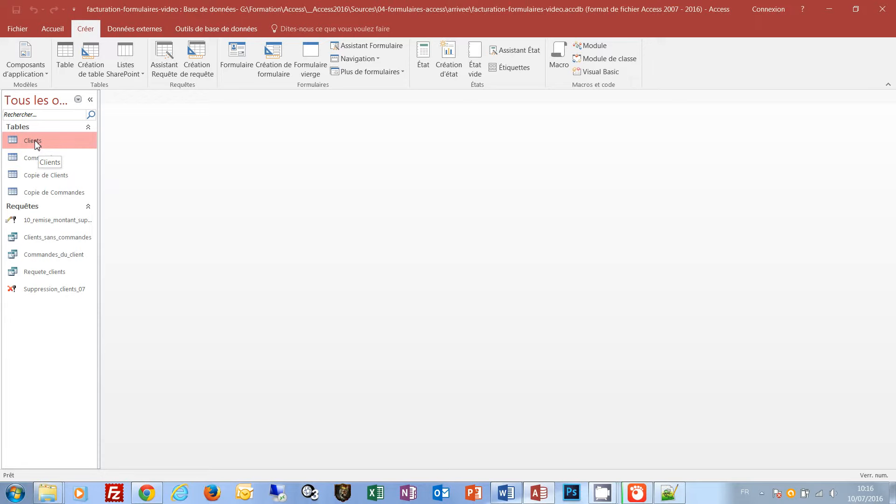
{"action": "left_click", "coordinate": [240, 63]}
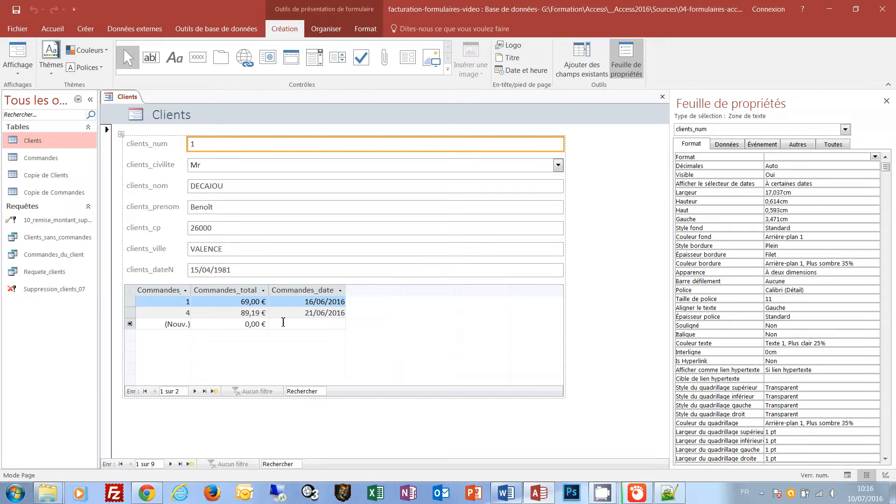
{"action": "left_click", "coordinate": [18, 70]}
{"action": "left_click", "coordinate": [31, 92]}
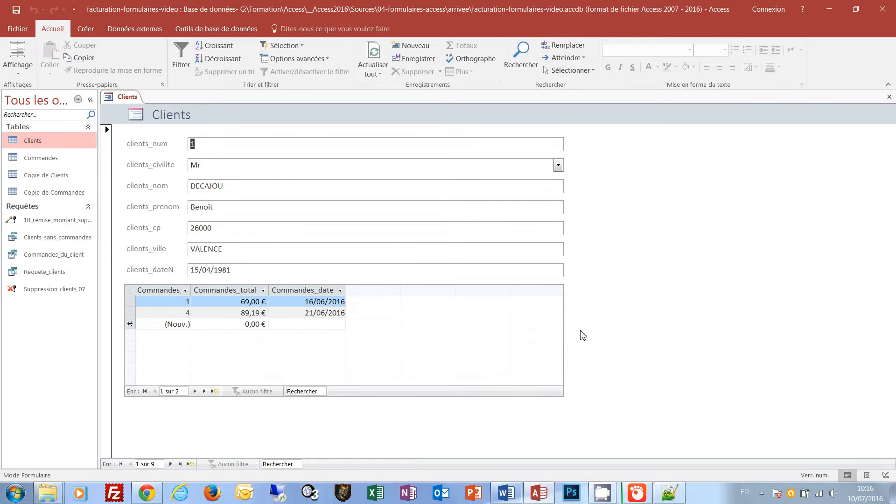
- Browse the Clients form forward to the fourth record to examine each client's linked orders
{"action": "left_click", "coordinate": [171, 463]}
{"action": "left_click", "coordinate": [170, 464]}
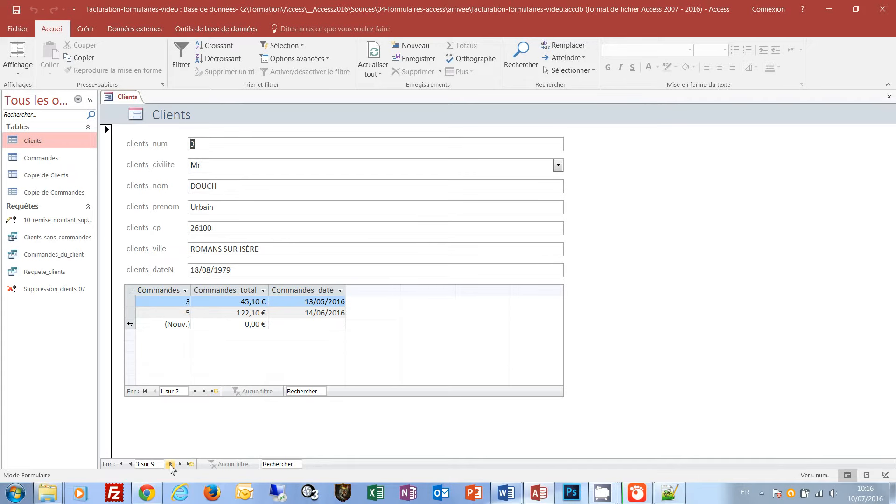
{"action": "left_click", "coordinate": [170, 464]}
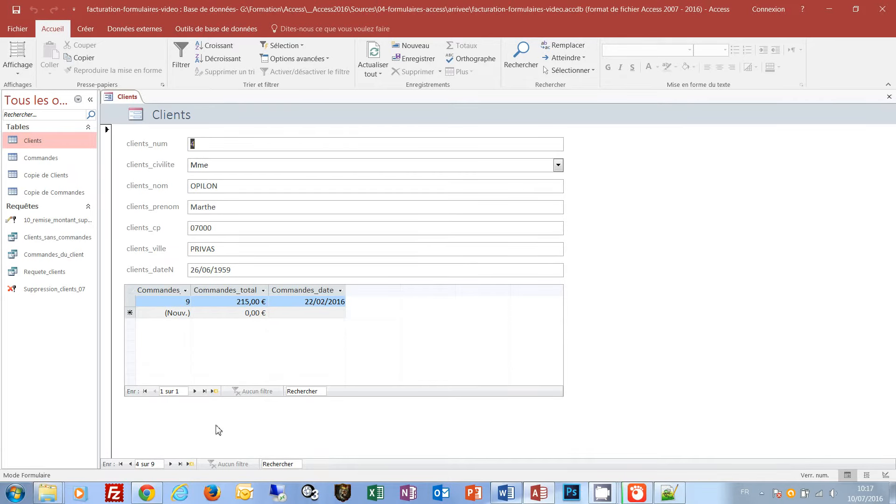
- Start a new client record with the civility Mr and enter the client's last name and first name
{"action": "left_click", "coordinate": [189, 464]}
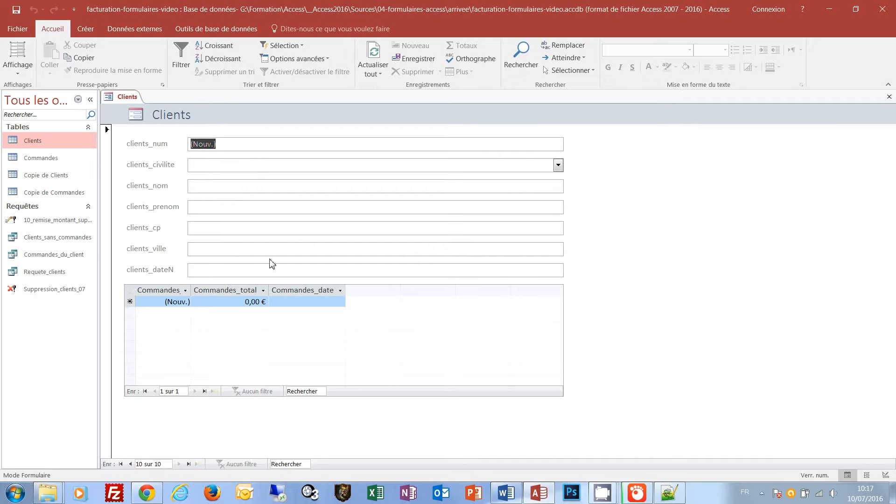
{"action": "left_click", "coordinate": [204, 166]}
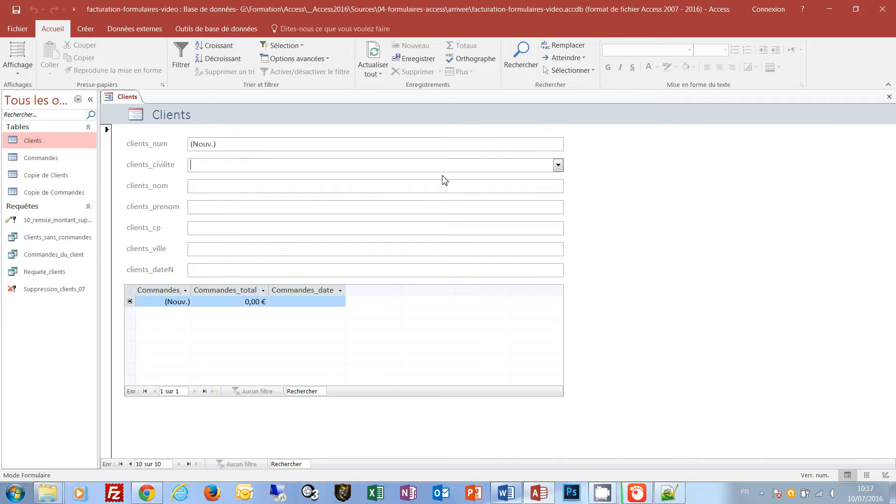
{"action": "left_click", "coordinate": [558, 165]}
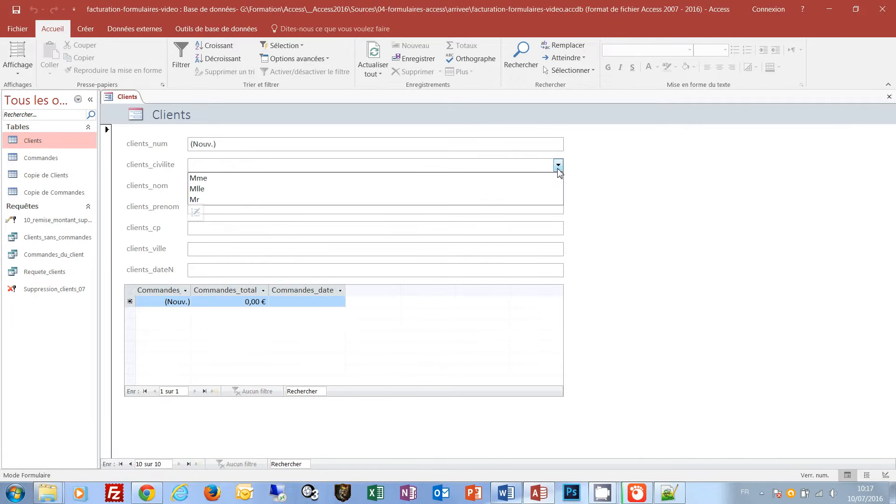
{"action": "left_click", "coordinate": [241, 199]}
{"action": "left_click", "coordinate": [214, 187]}
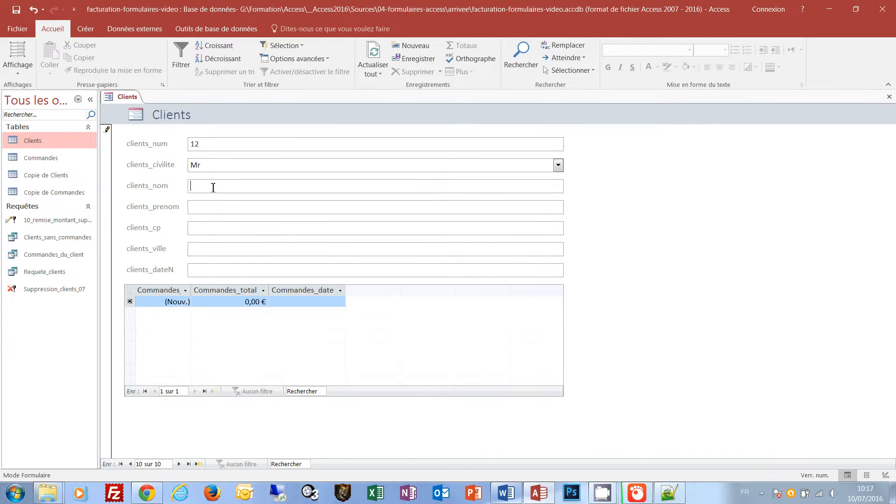
{"action": "type", "text": "Untel"}
{"action": "key", "text": "Tab"}
{"action": "type", "text": "Roger"}
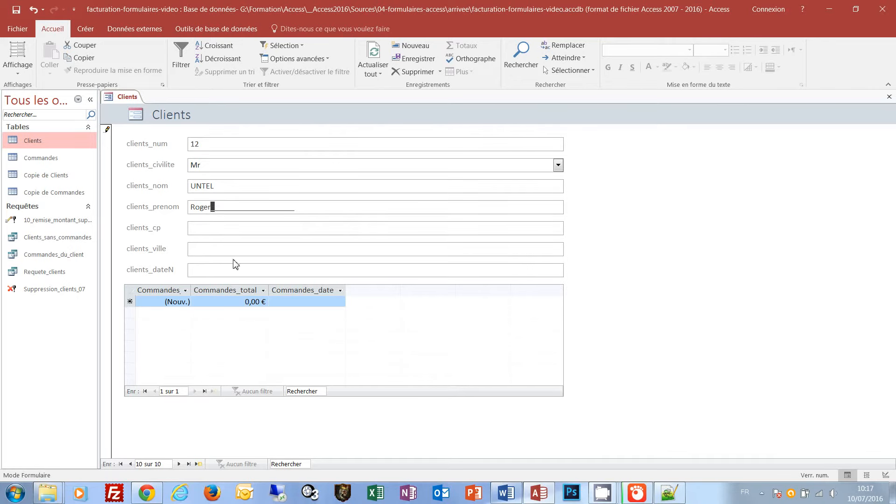
{"action": "key", "text": "Tab"}
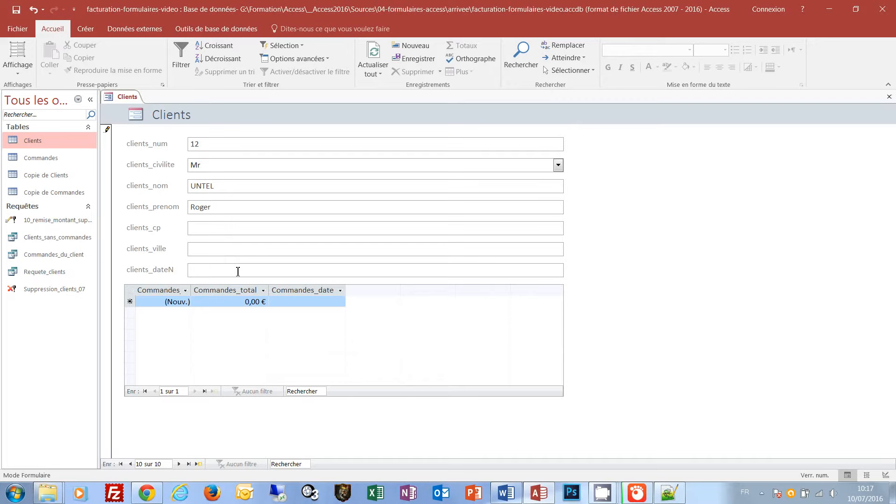
- Enter the new client's postal code and city, and use the current date for clients_dateN
{"action": "type", "text": "26000"}
{"action": "key", "text": "Tab"}
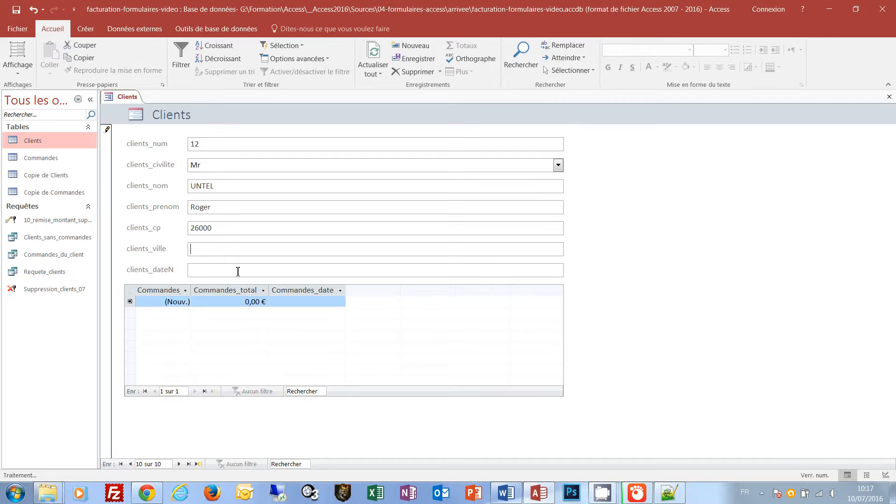
{"action": "left_click", "coordinate": [238, 272]}
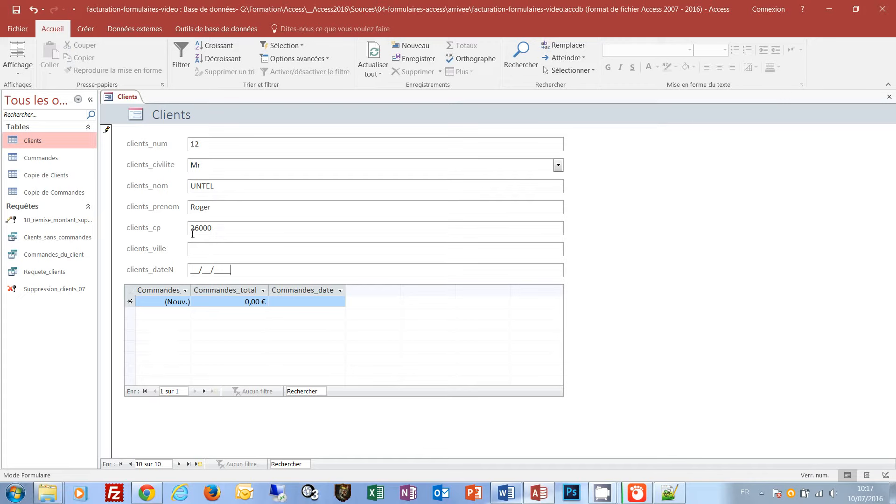
{"action": "left_click", "coordinate": [205, 245]}
{"action": "type", "text": "valence"}
{"action": "key", "text": "Tab"}
{"action": "key", "text": "ctrl+semicolon"}
- Add an order of 155 € with the current date for the new client and return to the previous client record
{"action": "left_click", "coordinate": [239, 302]}
{"action": "type", "text": "15"}
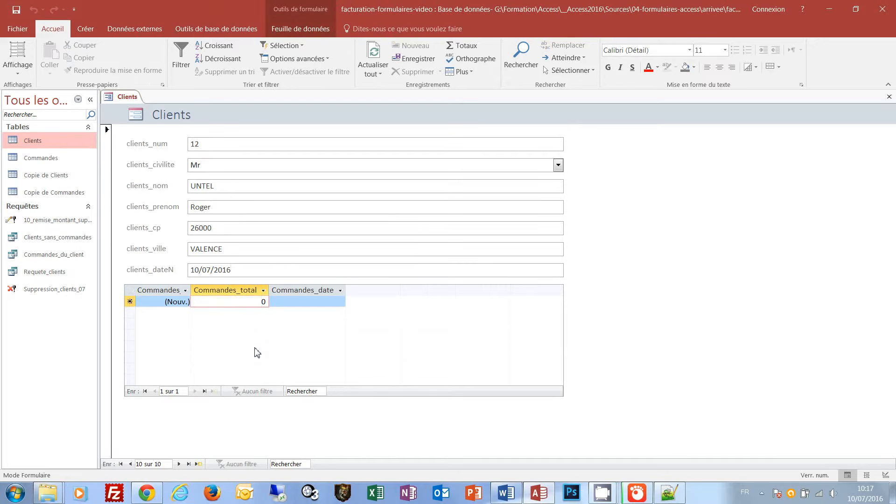
{"action": "type", "text": "0"}
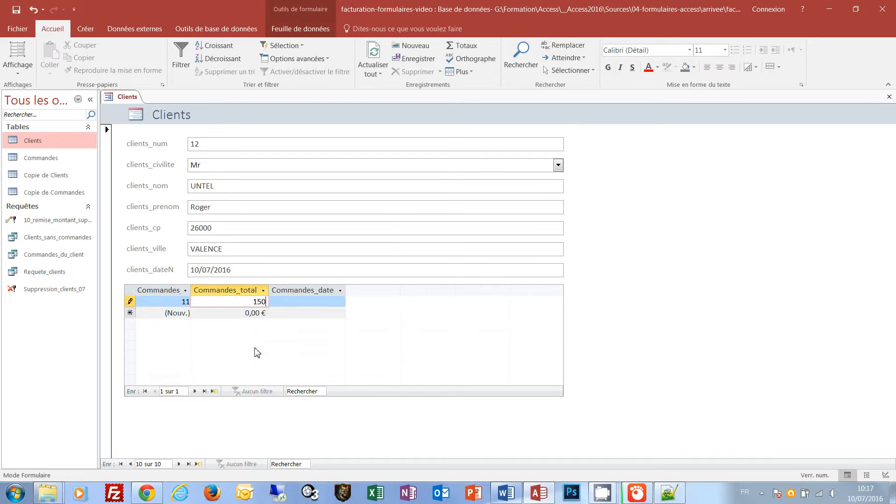
{"action": "key", "text": "BackSpace"}
{"action": "type", "text": "5"}
{"action": "key", "text": "Tab"}
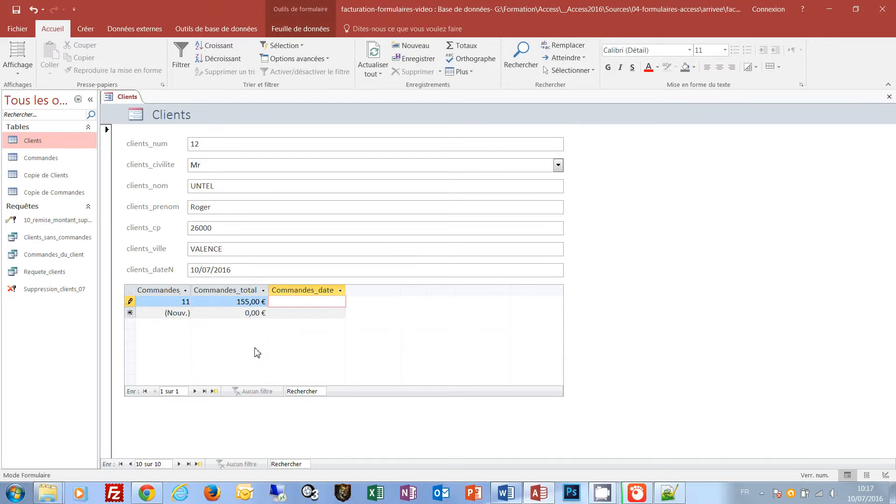
{"action": "key", "text": "ctrl+semicolon"}
{"action": "left_click", "coordinate": [131, 466]}
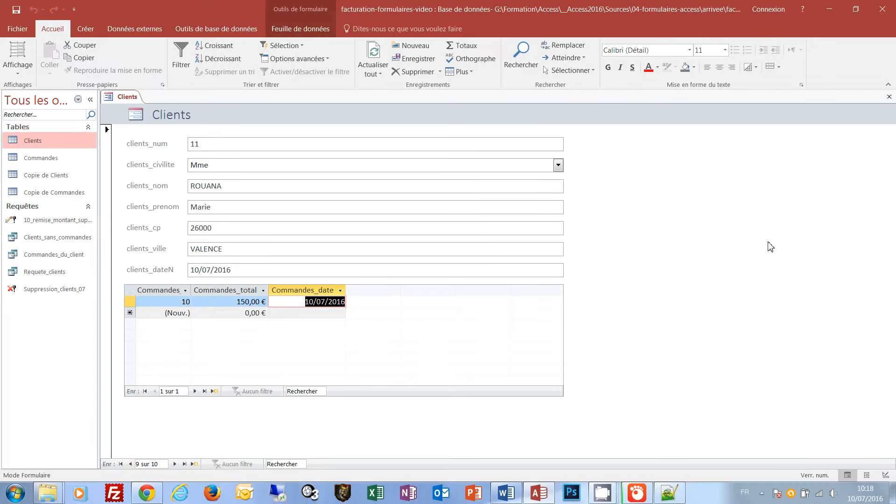
- Check the new client's record and linked order in the Clients table, and close the table
{"action": "double_click", "coordinate": [40, 142]}
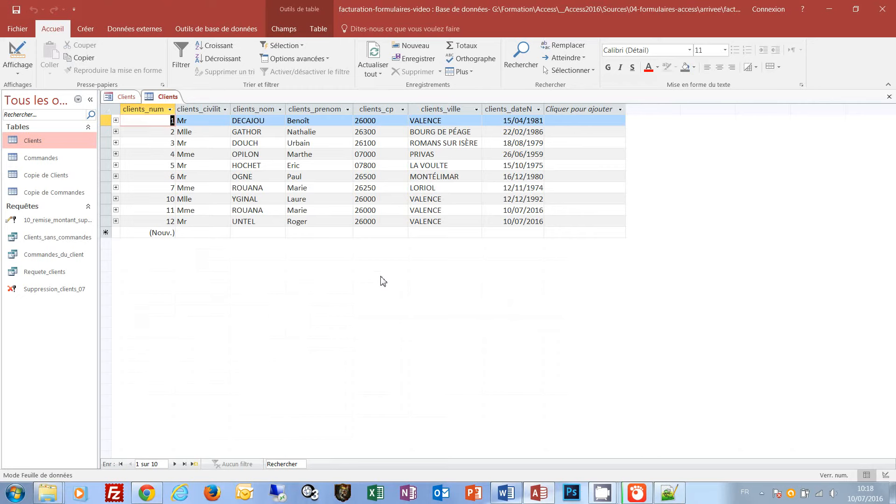
{"action": "left_click", "coordinate": [107, 221]}
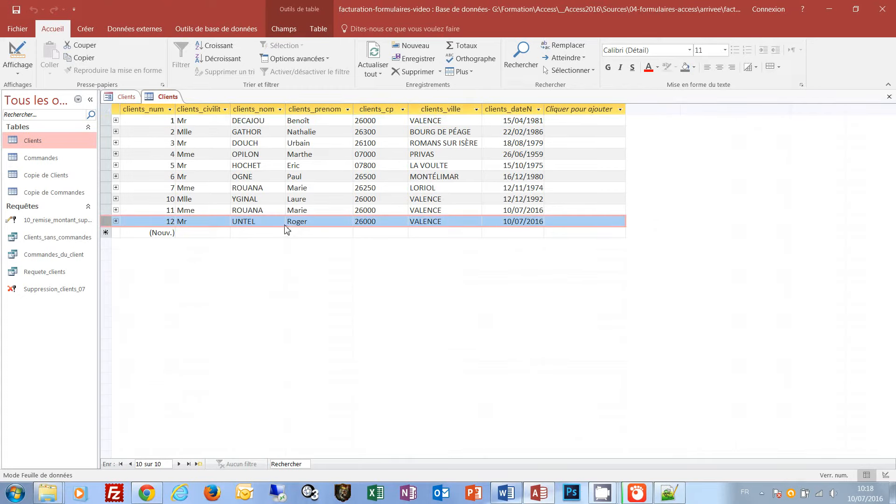
{"action": "left_click", "coordinate": [115, 221]}
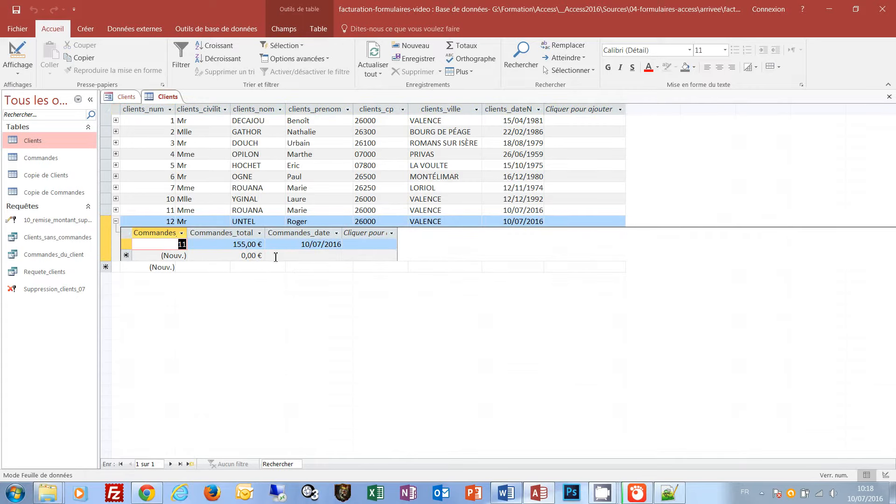
{"action": "left_click", "coordinate": [888, 97]}
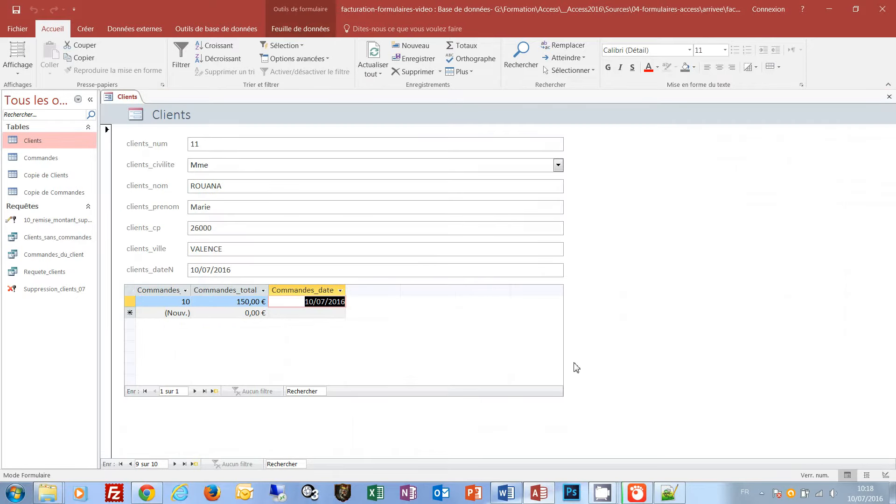
- Open the Clients form in design view and show the property sheet for the clients_nom text box
{"action": "left_click", "coordinate": [17, 74]}
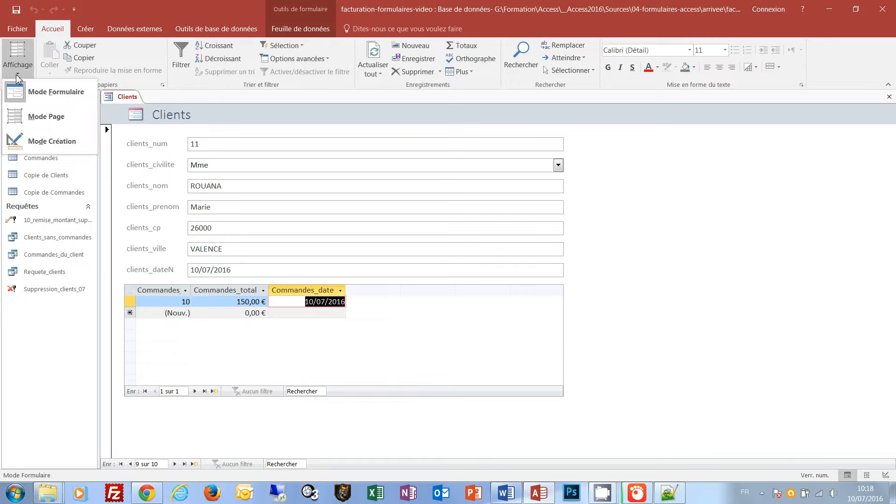
{"action": "left_click", "coordinate": [35, 140]}
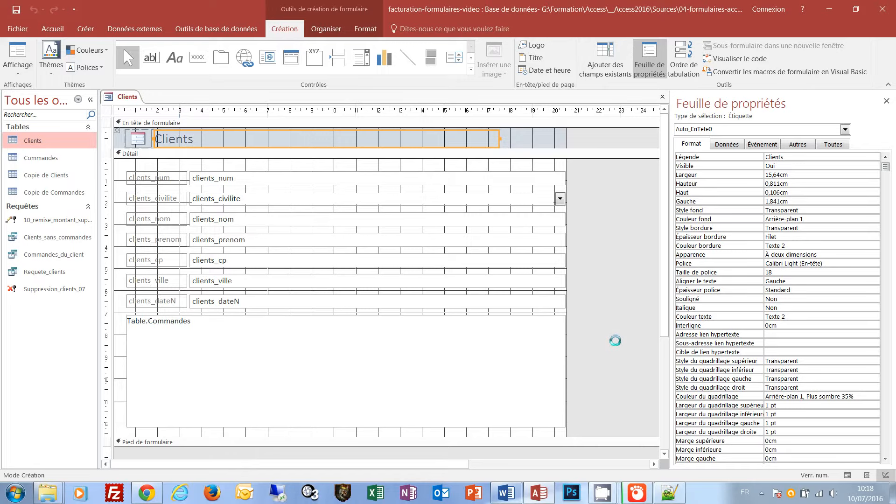
{"action": "left_click", "coordinate": [216, 223]}
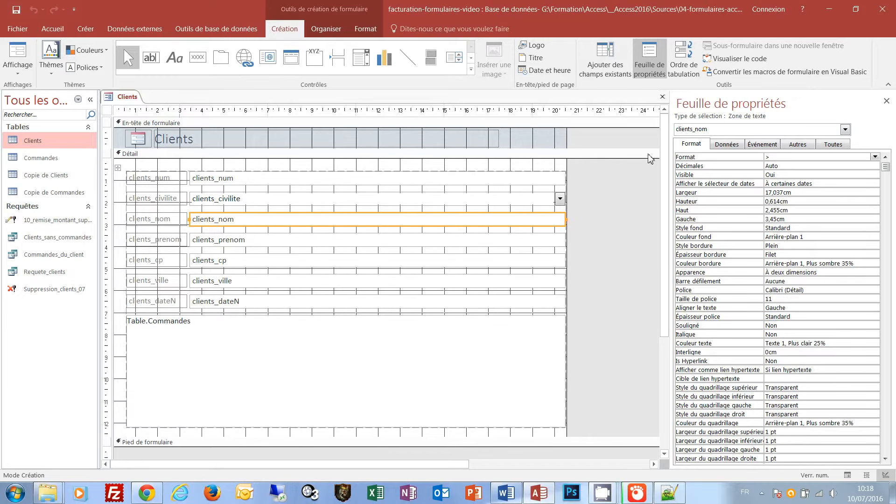
{"action": "left_click", "coordinate": [644, 63]}
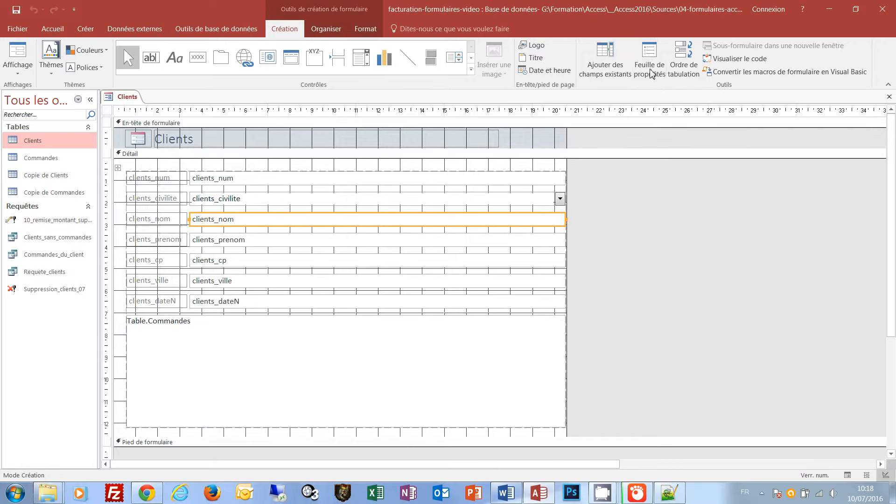
{"action": "left_click", "coordinate": [652, 74]}
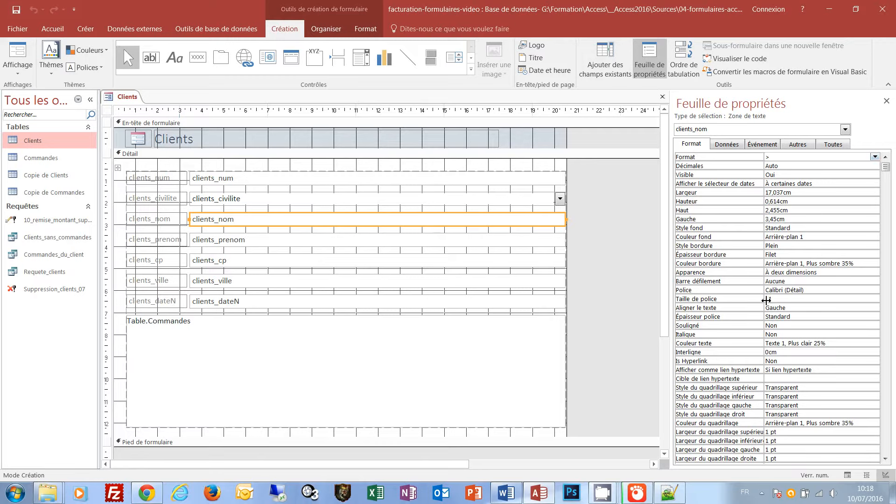
- Set the clients_nom text box to font size 13 and font weight Gras
{"action": "left_click", "coordinate": [759, 296]}
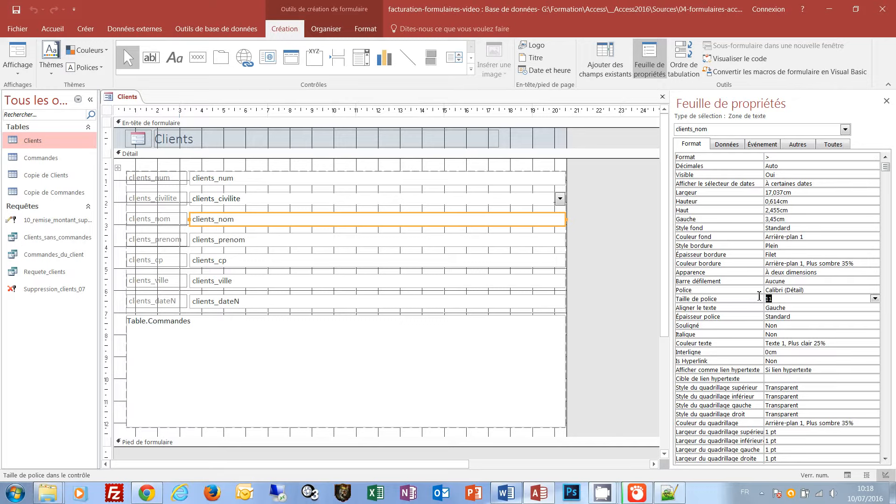
{"action": "type", "text": "13"}
{"action": "left_click", "coordinate": [797, 320]}
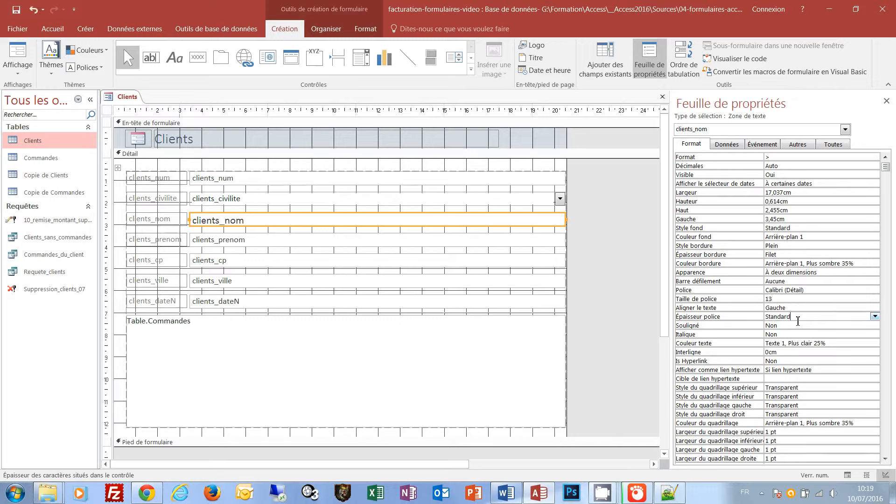
{"action": "left_click", "coordinate": [874, 316]}
{"action": "left_click", "coordinate": [787, 376]}
- Check the formatted clients_nom field in form view and return to design view
{"action": "left_click", "coordinate": [18, 70]}
{"action": "left_click", "coordinate": [35, 98]}
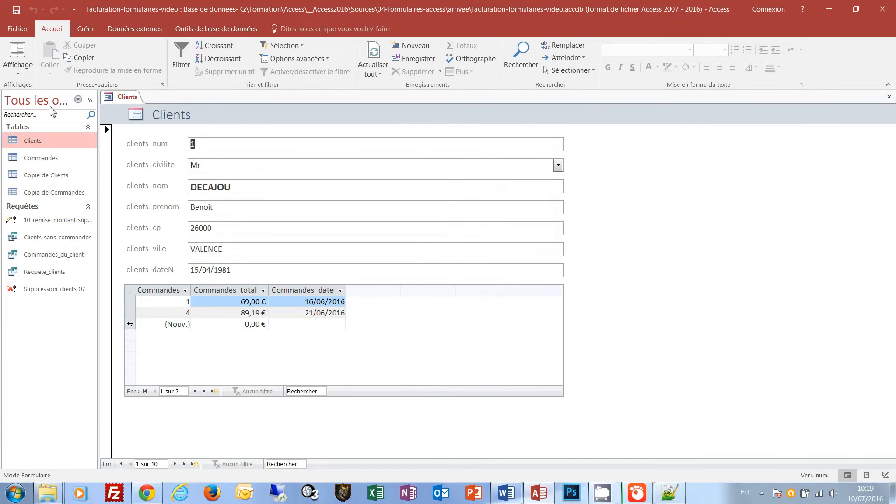
{"action": "left_click", "coordinate": [18, 70]}
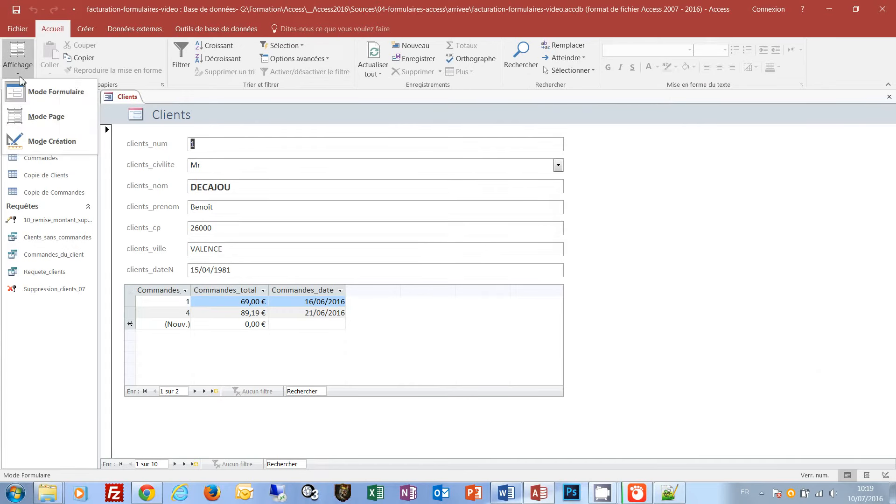
{"action": "left_click", "coordinate": [37, 140]}
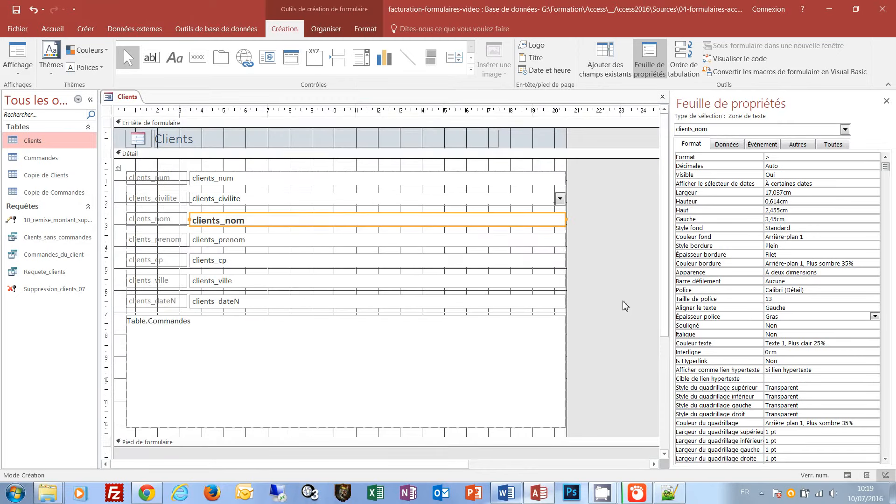
- Narrow all seven client fields from clients_num to clients_dateN together to about 4.85 cm wide
{"action": "left_click", "coordinate": [589, 261]}
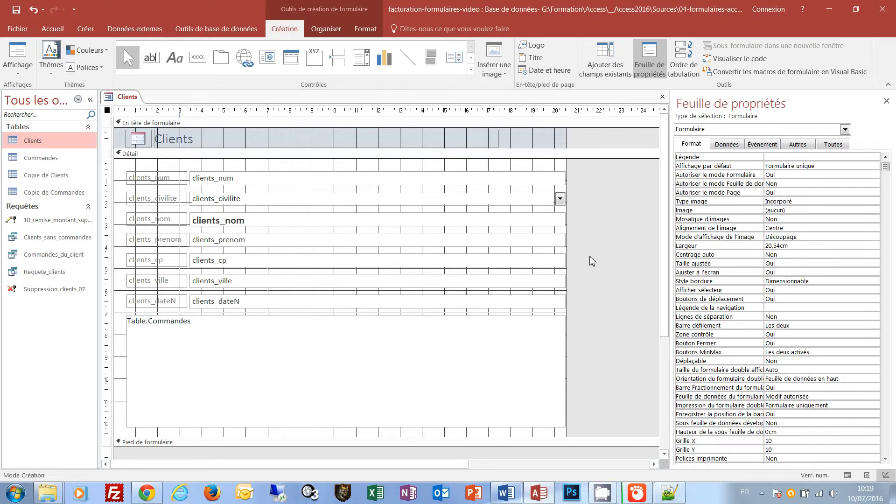
{"action": "left_click", "coordinate": [539, 183]}
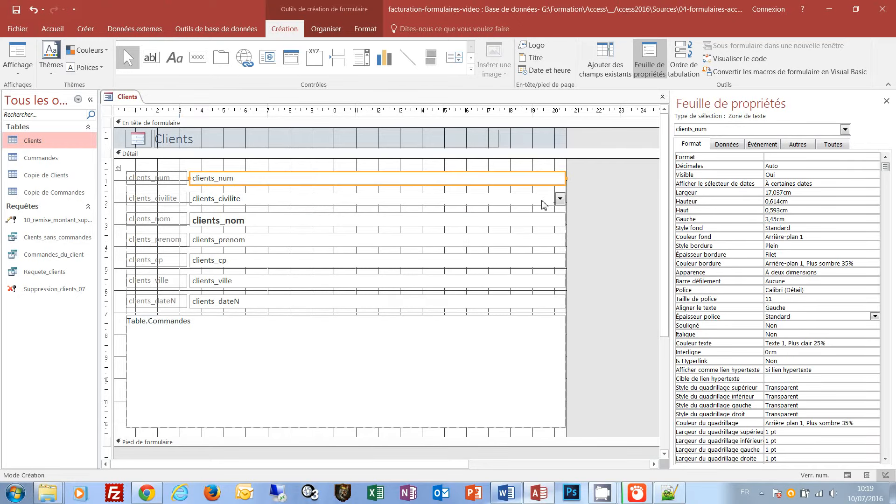
{"action": "left_click", "coordinate": [543, 202], "text": "shift"}
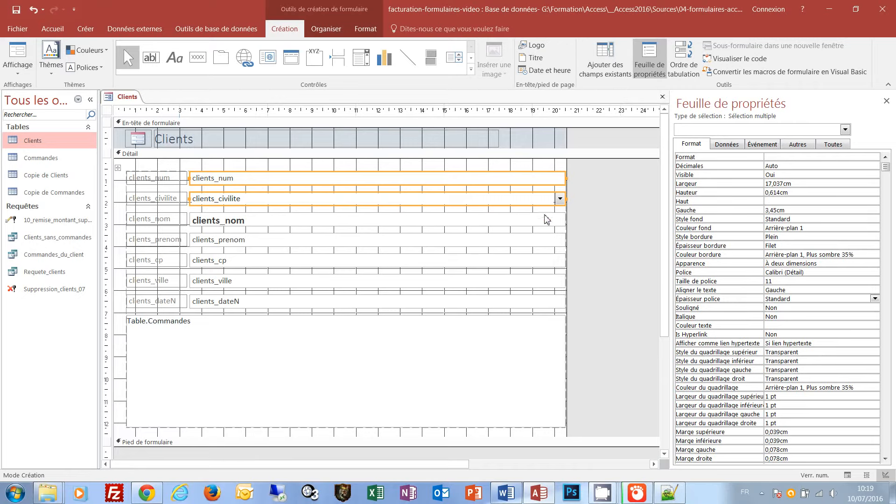
{"action": "left_click", "coordinate": [547, 222], "text": "shift"}
{"action": "left_click", "coordinate": [550, 241], "text": "shift"}
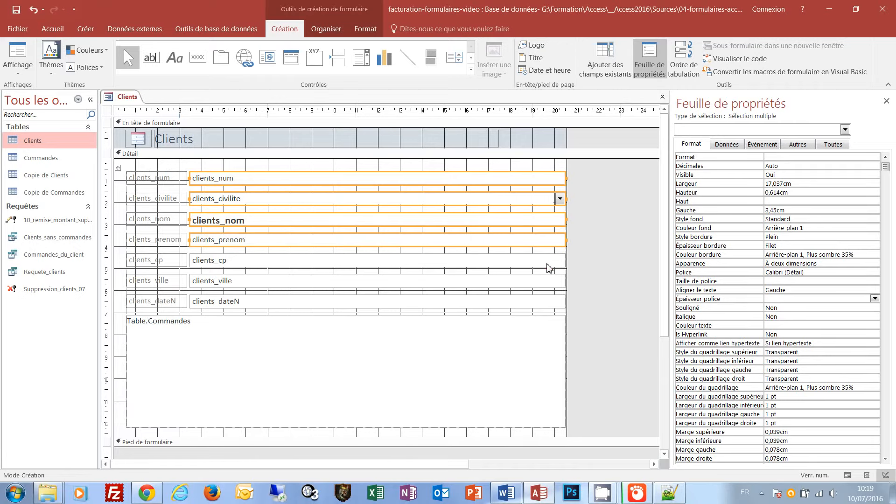
{"action": "left_click", "coordinate": [550, 264], "text": "shift"}
{"action": "left_click", "coordinate": [549, 285], "text": "shift"}
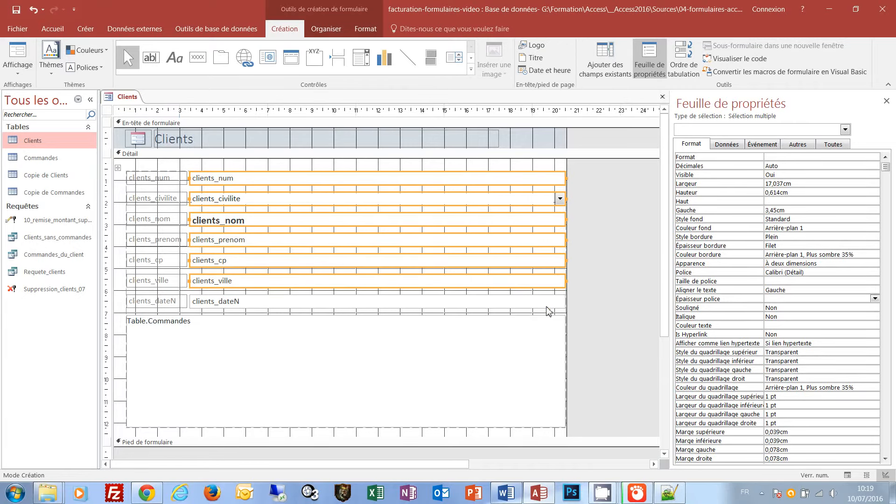
{"action": "left_click", "coordinate": [548, 304], "text": "shift"}
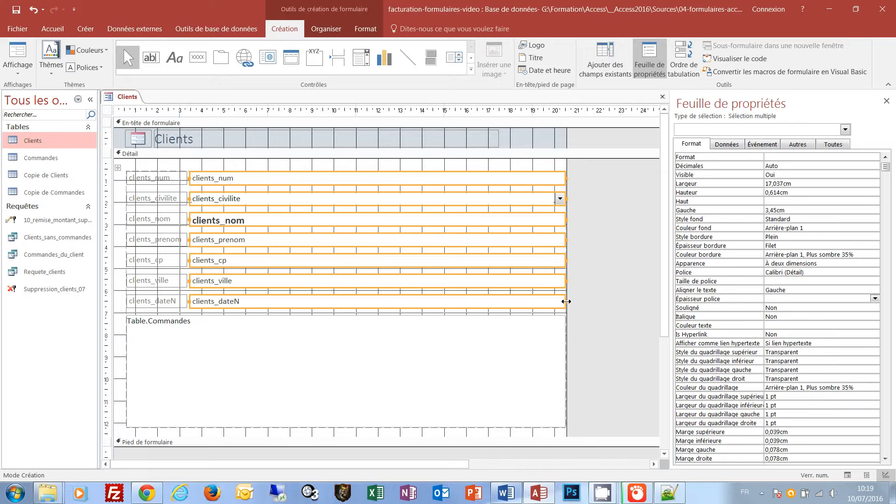
{"action": "left_click_drag", "start_coordinate": [566, 302], "coordinate": [297, 299]}
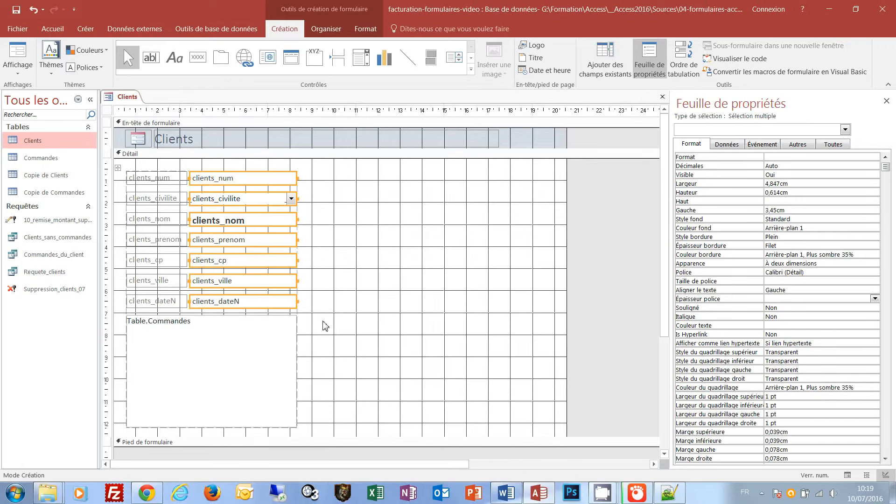
- Remove the Table.Commandes subform from the control layout and widen it to about 19.4 cm
{"action": "left_click", "coordinate": [290, 344]}
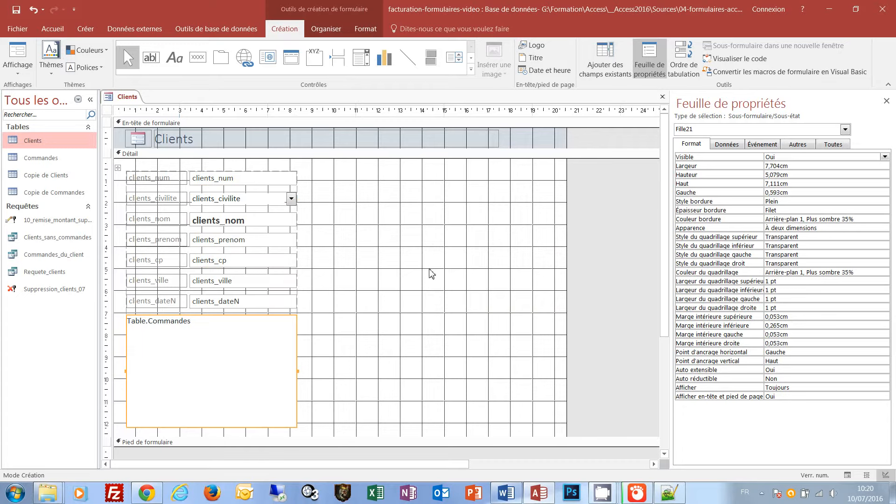
{"action": "left_click", "coordinate": [335, 32]}
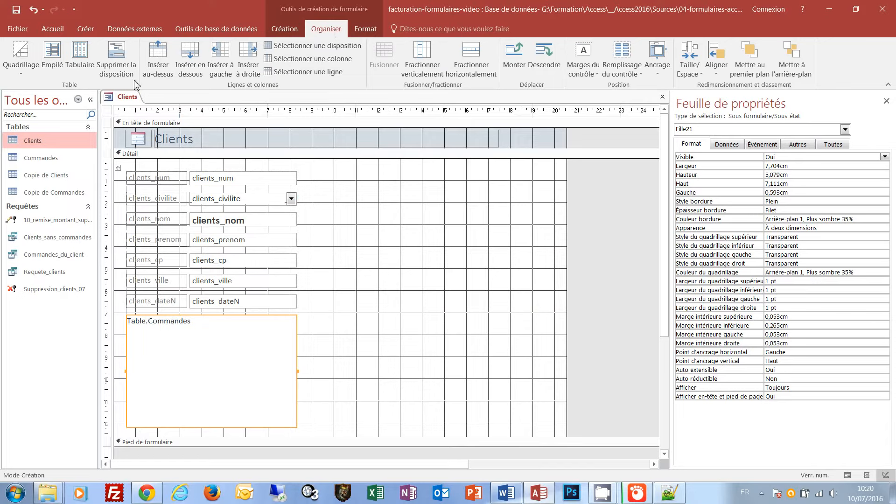
{"action": "left_click", "coordinate": [120, 60]}
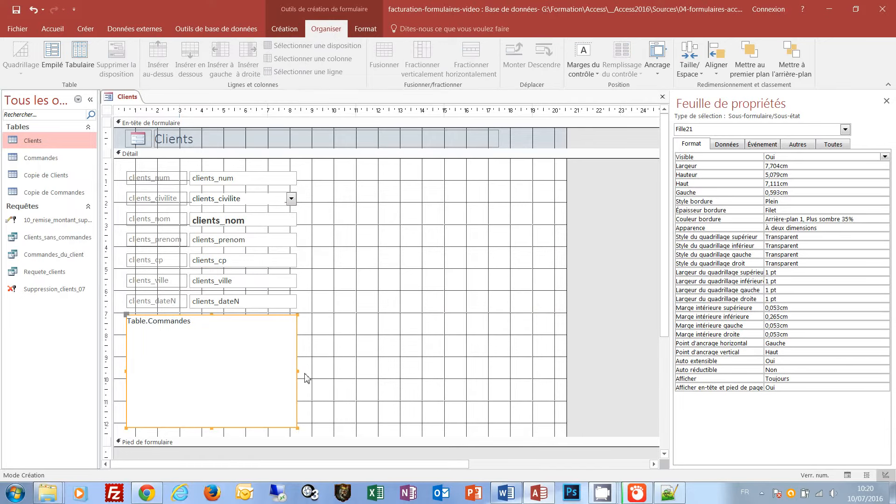
{"action": "left_click_drag", "start_coordinate": [298, 373], "coordinate": [554, 367]}
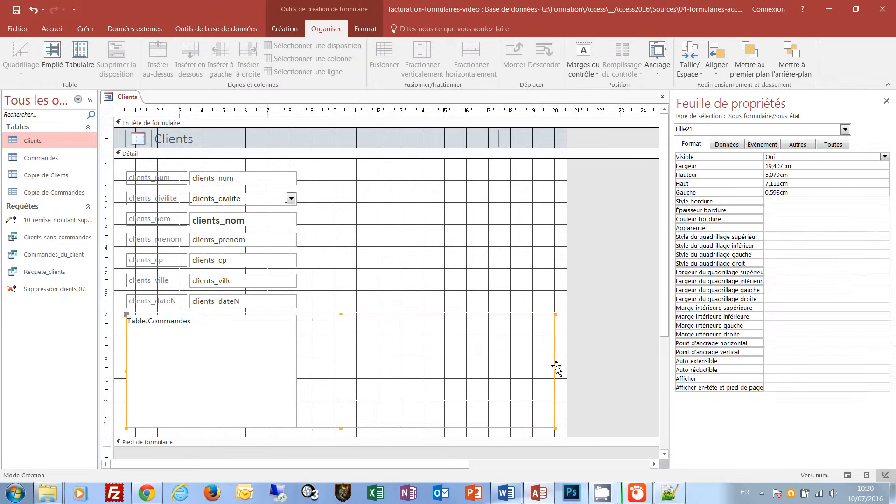
{"action": "left_click", "coordinate": [515, 296]}
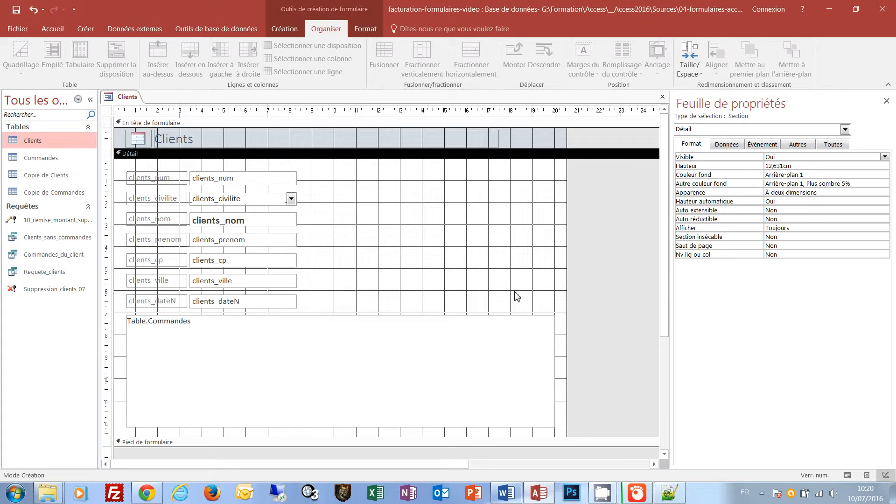
- Add a command button beside clients_num with the Premier enregistrement action and the Atteindre premier image, and name it Premier
{"action": "left_click", "coordinate": [285, 28]}
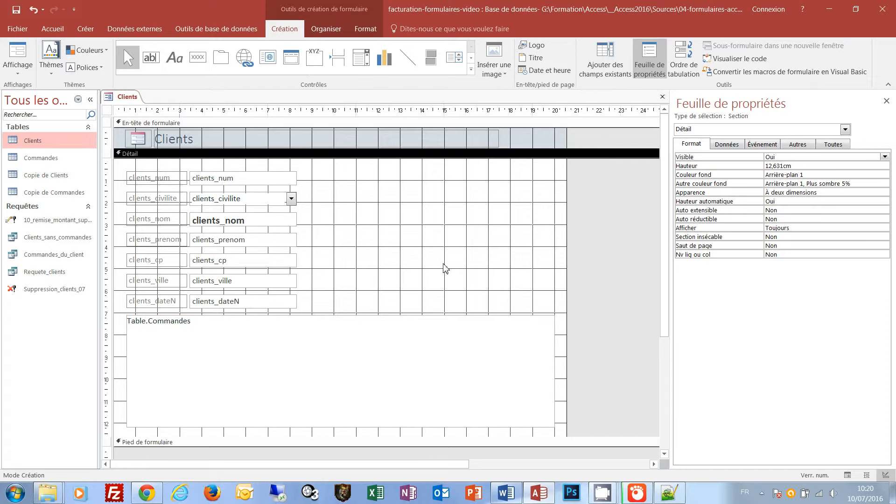
{"action": "left_click", "coordinate": [197, 58]}
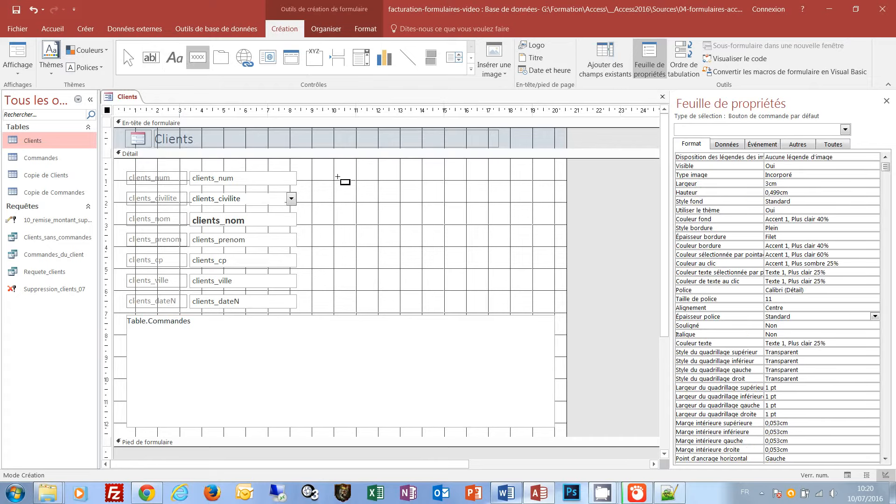
{"action": "left_click_drag", "start_coordinate": [338, 173], "coordinate": [374, 198]}
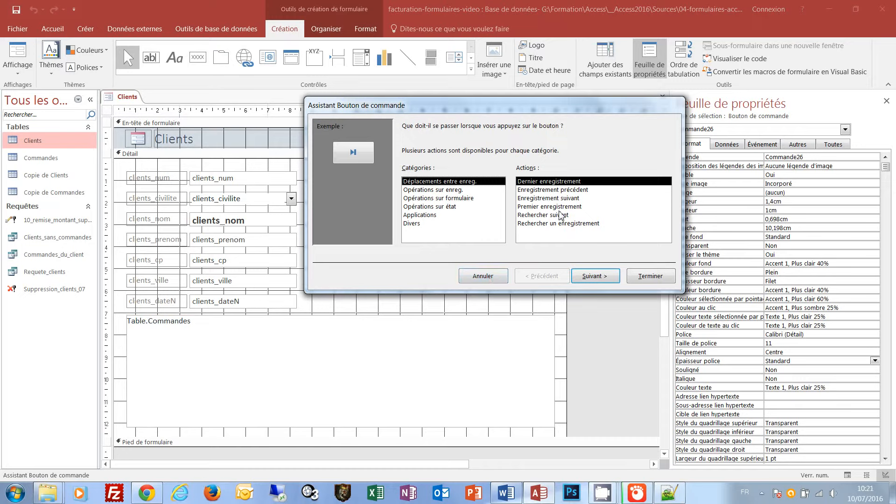
{"action": "left_click", "coordinate": [561, 210]}
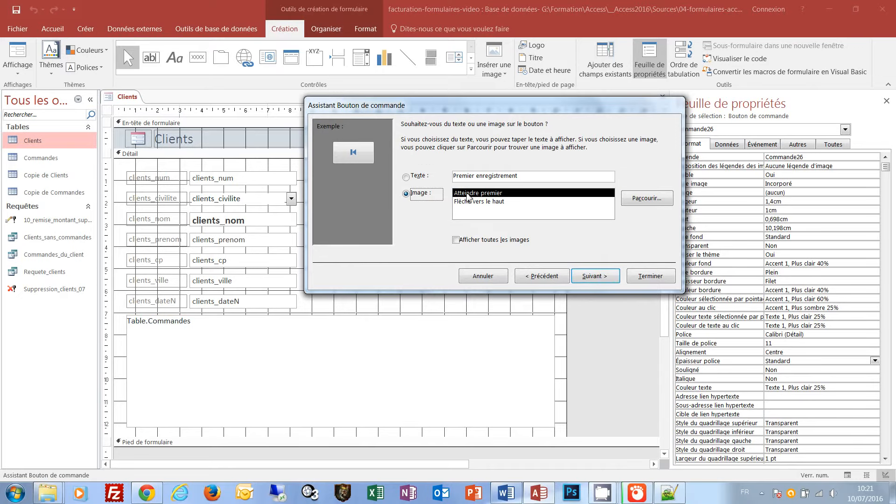
{"action": "left_click", "coordinate": [601, 278]}
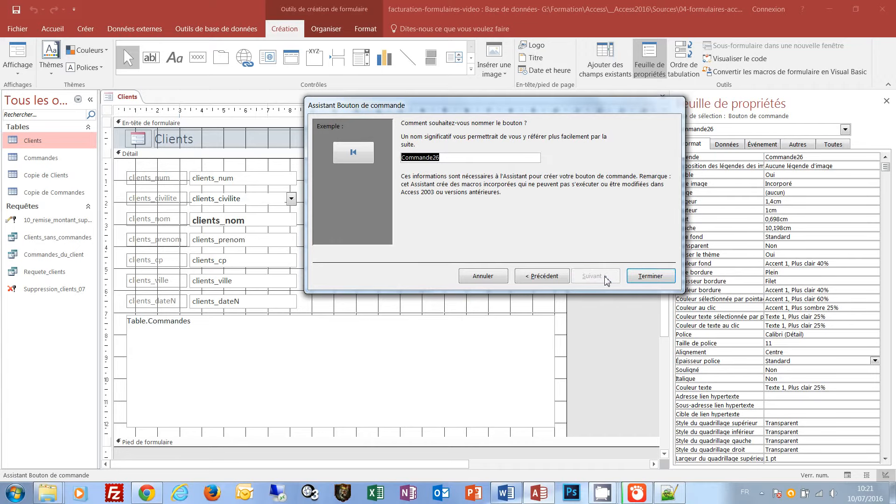
{"action": "type", "text": "Premier"}
{"action": "left_click", "coordinate": [645, 279]}
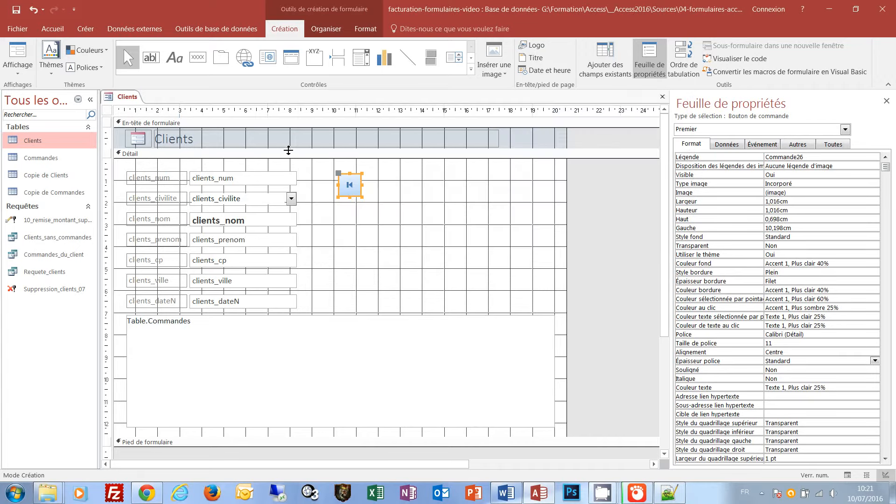
- Add a command button beside the first-record button with the Enregistrement précédent action and its default image, named precedent
{"action": "left_click", "coordinate": [197, 57]}
{"action": "left_click_drag", "start_coordinate": [370, 175], "coordinate": [397, 200]}
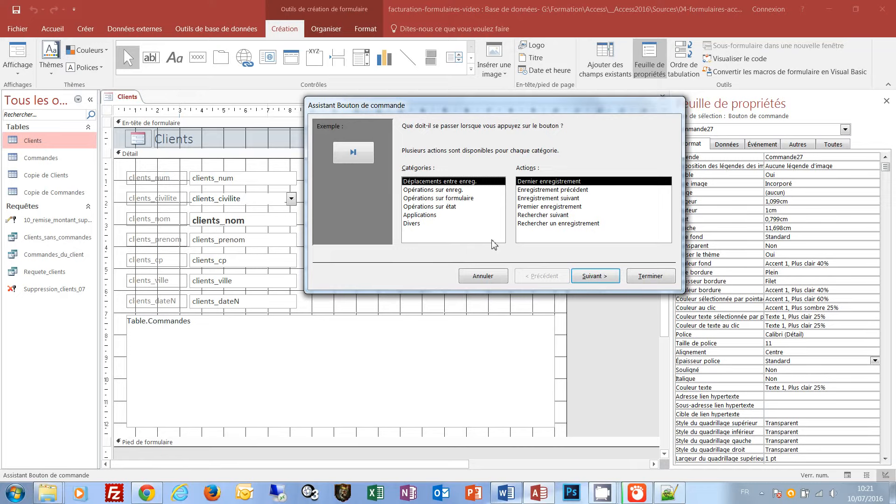
{"action": "left_click", "coordinate": [568, 190]}
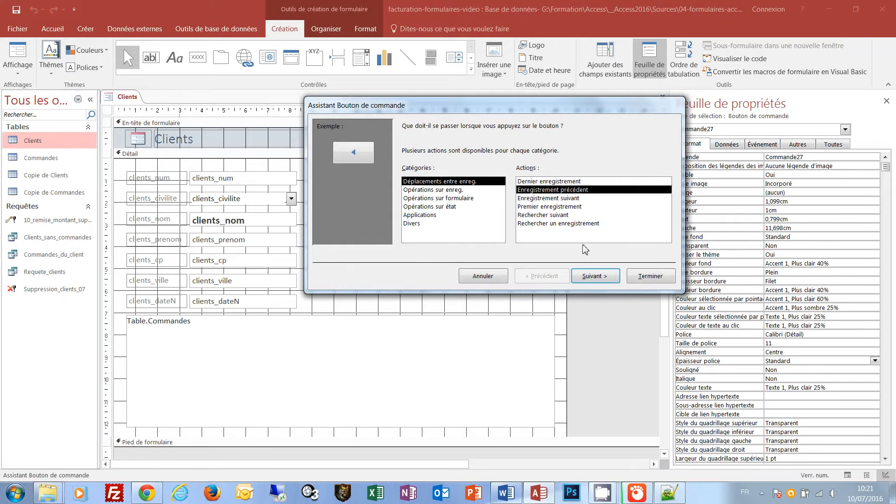
{"action": "left_click", "coordinate": [600, 277]}
{"action": "left_click", "coordinate": [600, 277]}
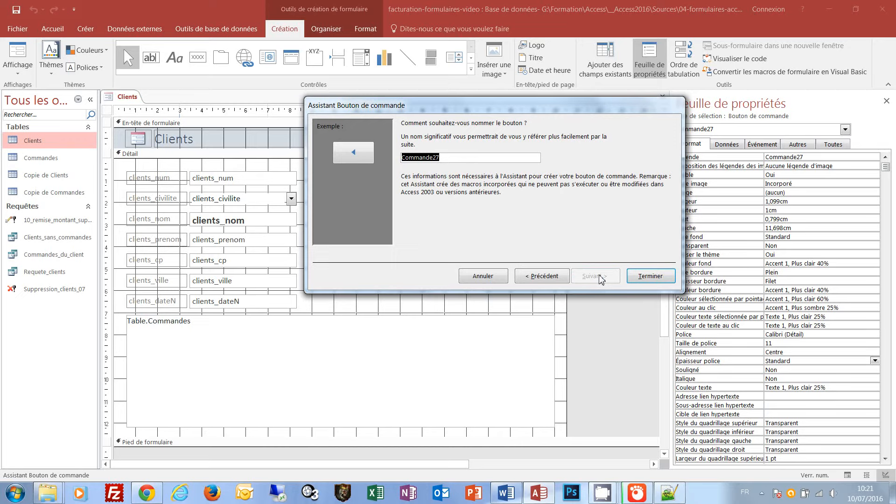
{"action": "type", "text": "precedent"}
{"action": "left_click", "coordinate": [651, 275]}
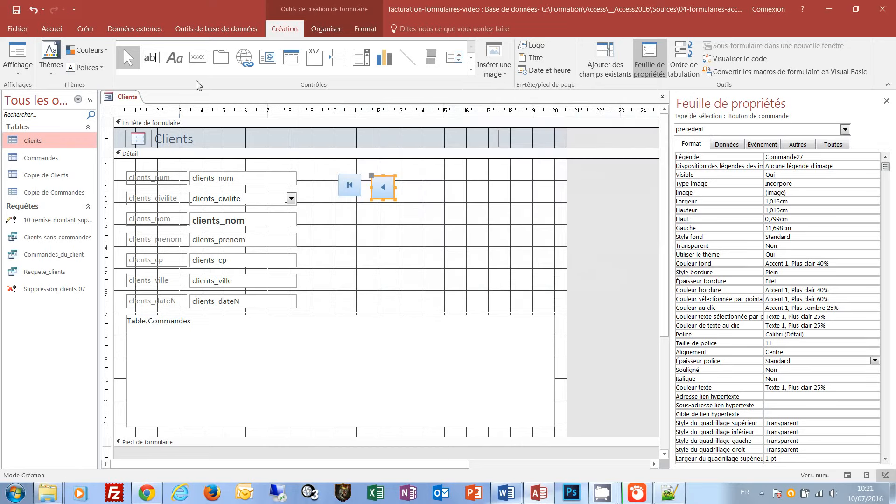
- Add a command button beside the previous-record button with the Enregistrement suivant action and the Atteindre Suivant image, and name it suivant
{"action": "left_click", "coordinate": [193, 61]}
{"action": "left_click_drag", "start_coordinate": [406, 178], "coordinate": [432, 201]}
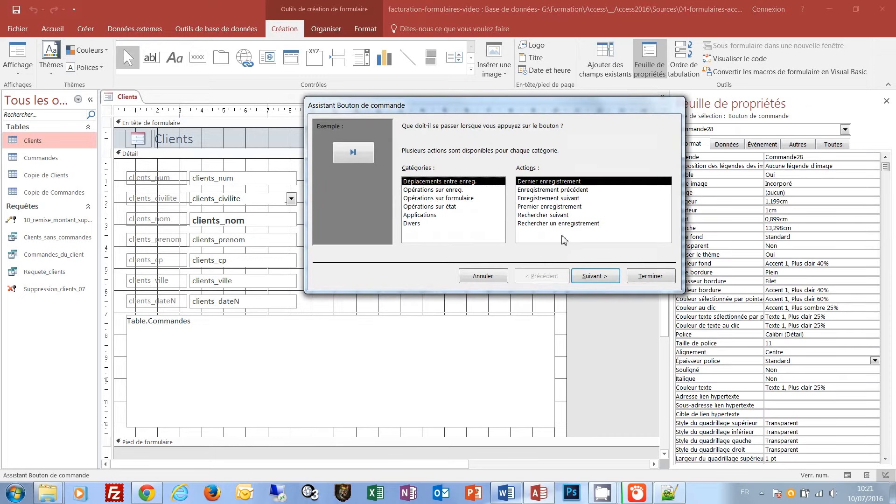
{"action": "left_click", "coordinate": [564, 215]}
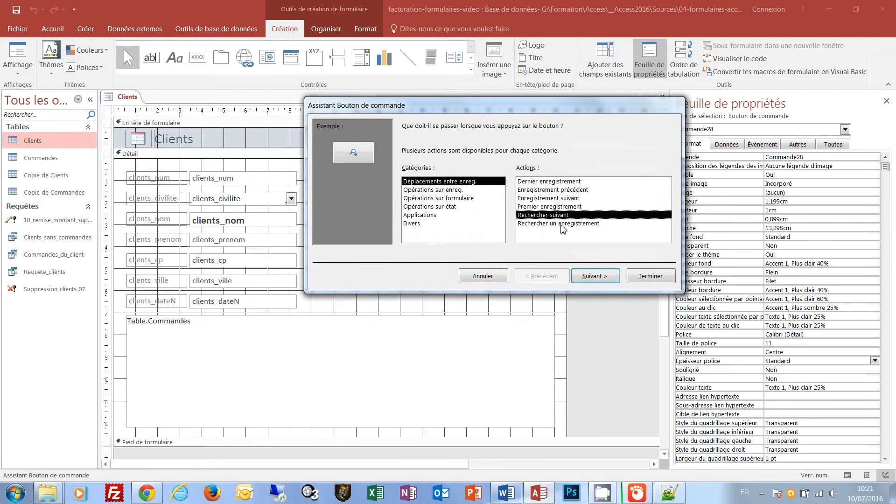
{"action": "left_click", "coordinate": [563, 200]}
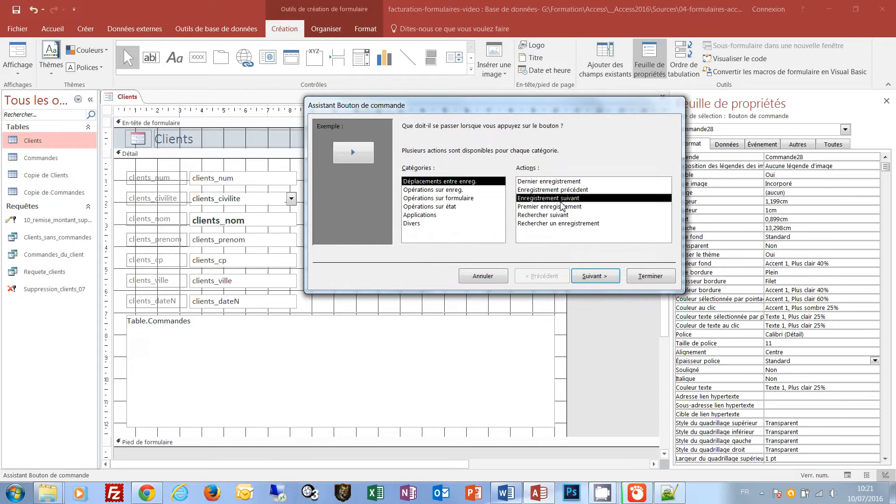
{"action": "left_click", "coordinate": [596, 279]}
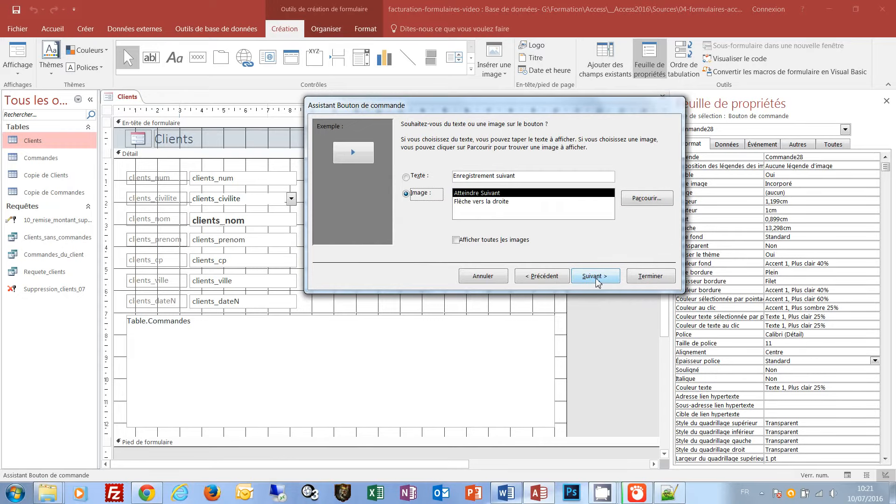
{"action": "left_click", "coordinate": [595, 279]}
{"action": "type", "text": "suivant"}
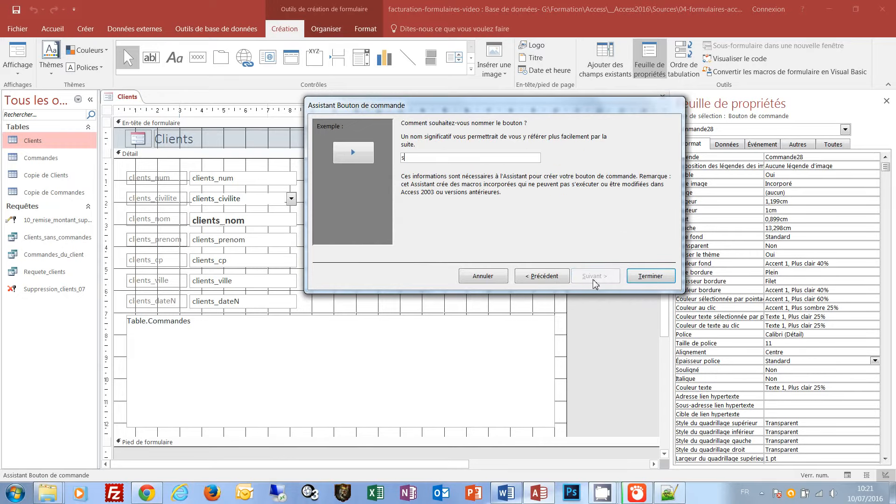
{"action": "left_click", "coordinate": [650, 275]}
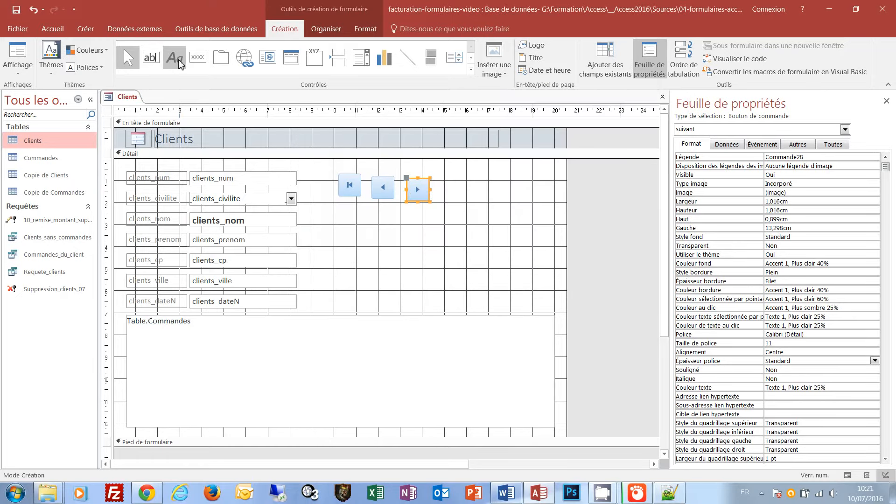
- Add a command button beside the next-record button with the Dernier enregistrement action and the Atteindre dernier image, and name it dernier
{"action": "left_click", "coordinate": [198, 57]}
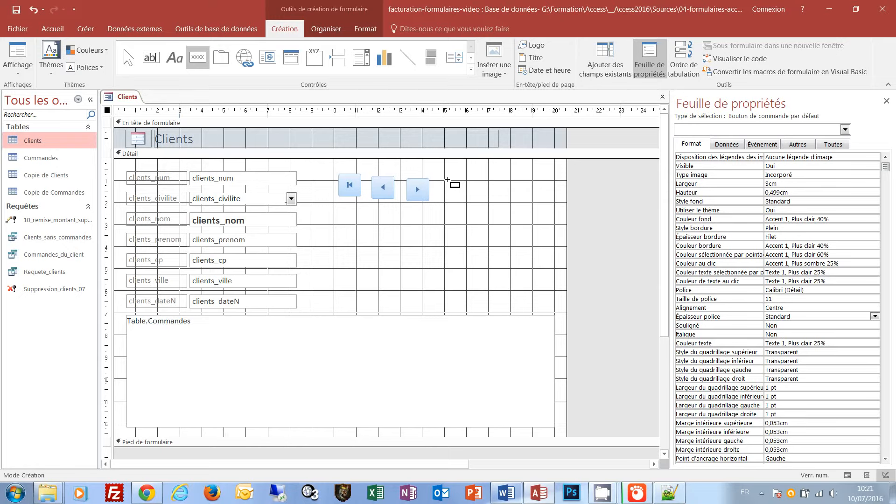
{"action": "left_click_drag", "start_coordinate": [445, 179], "coordinate": [475, 205]}
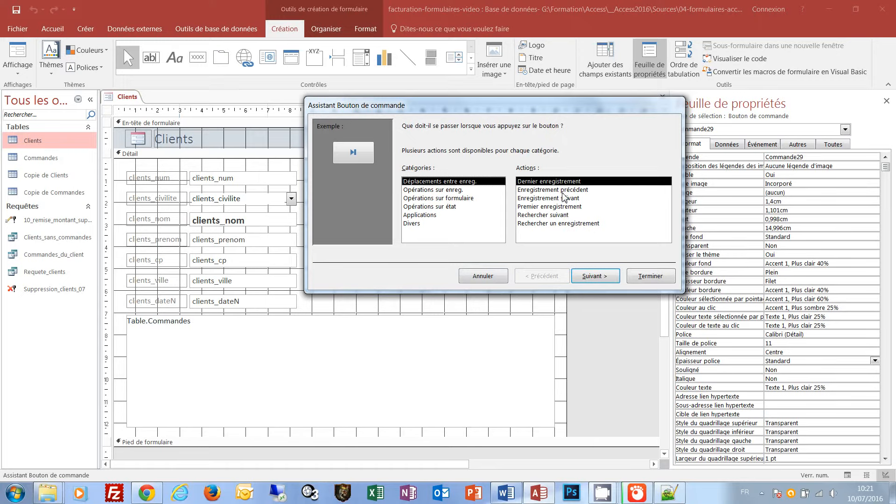
{"action": "left_click", "coordinate": [595, 276]}
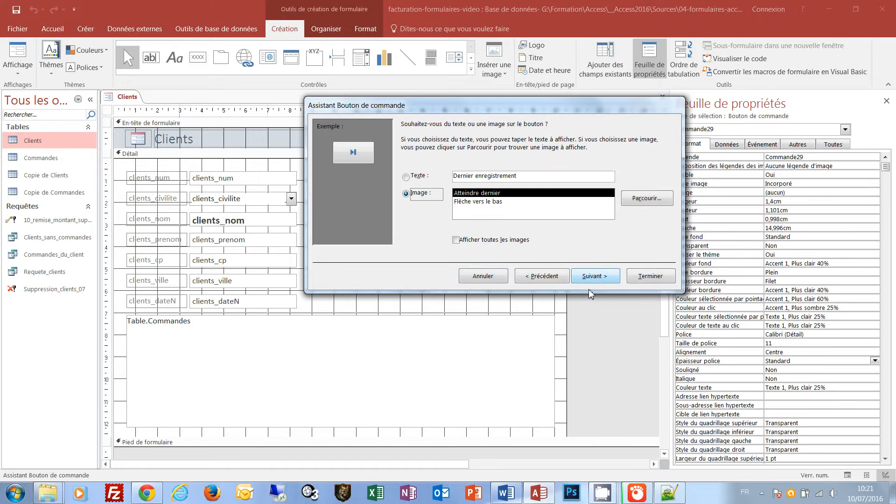
{"action": "left_click", "coordinate": [593, 277]}
{"action": "type", "text": "dernier"}
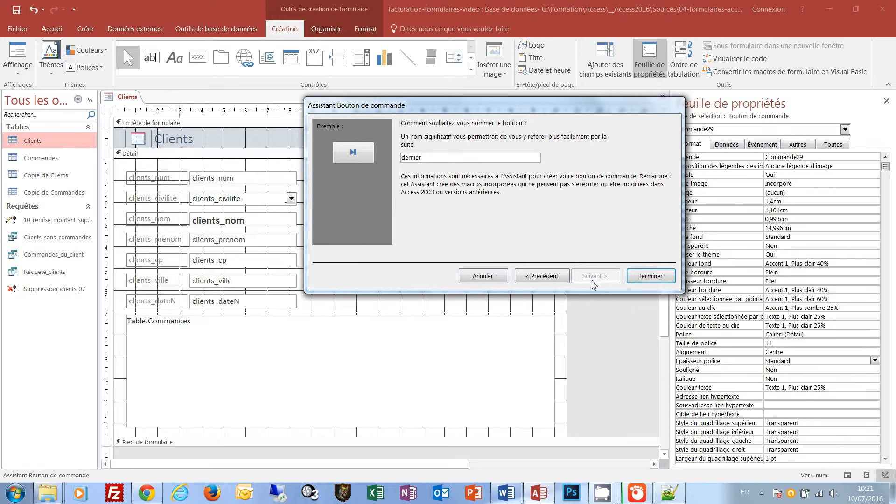
{"action": "left_click", "coordinate": [650, 276]}
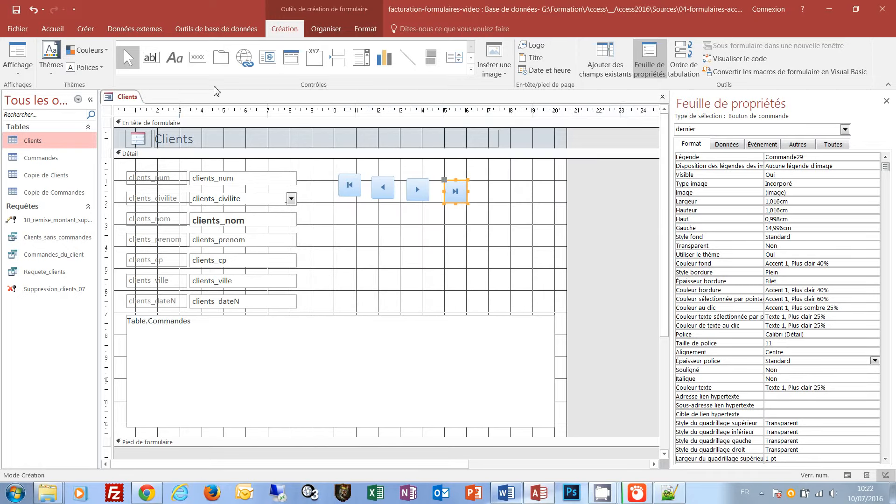
- Add a command button beside the last-record button with the Ajouter un nouvel enregistrement action and the Atteindre nouveau image, and name it nouveau
{"action": "left_click", "coordinate": [198, 57]}
{"action": "left_click_drag", "start_coordinate": [478, 184], "coordinate": [508, 206]}
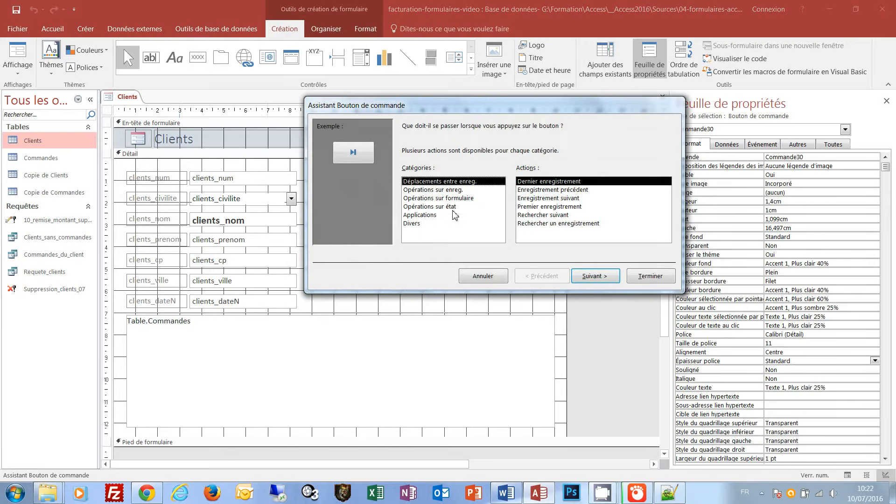
{"action": "left_click", "coordinate": [429, 191]}
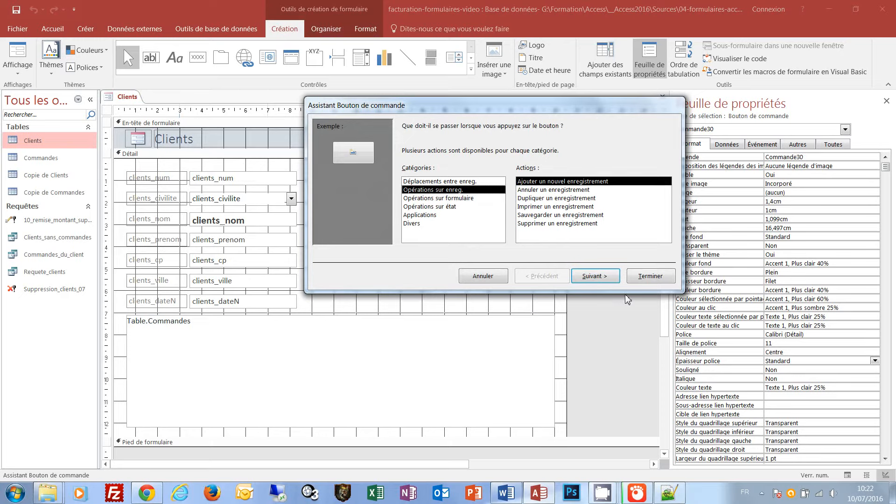
{"action": "left_click", "coordinate": [605, 283]}
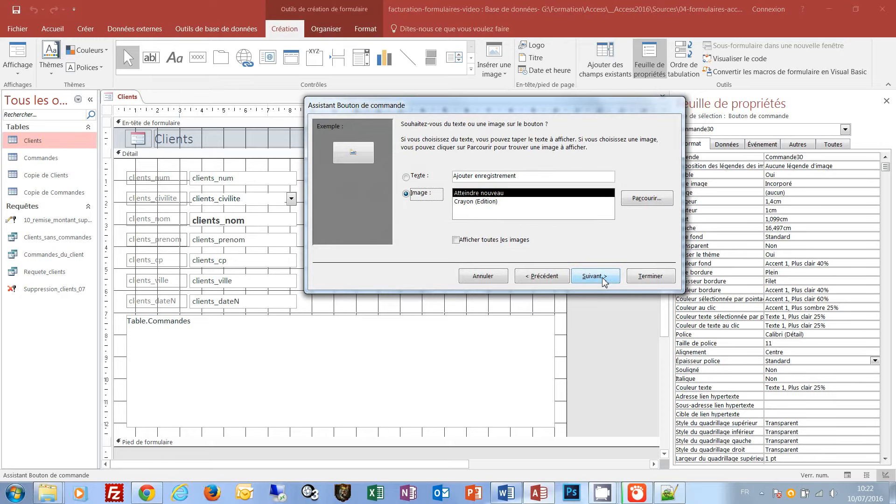
{"action": "left_click", "coordinate": [602, 282]}
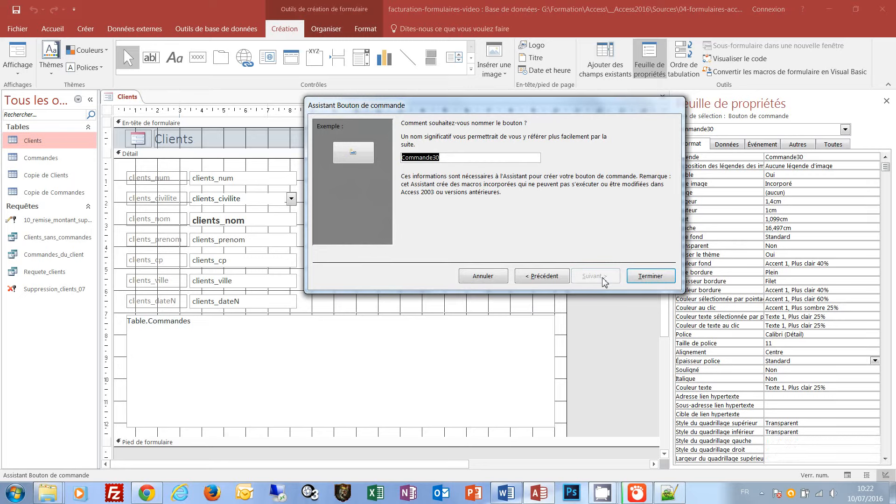
{"action": "type", "text": "nouveau"}
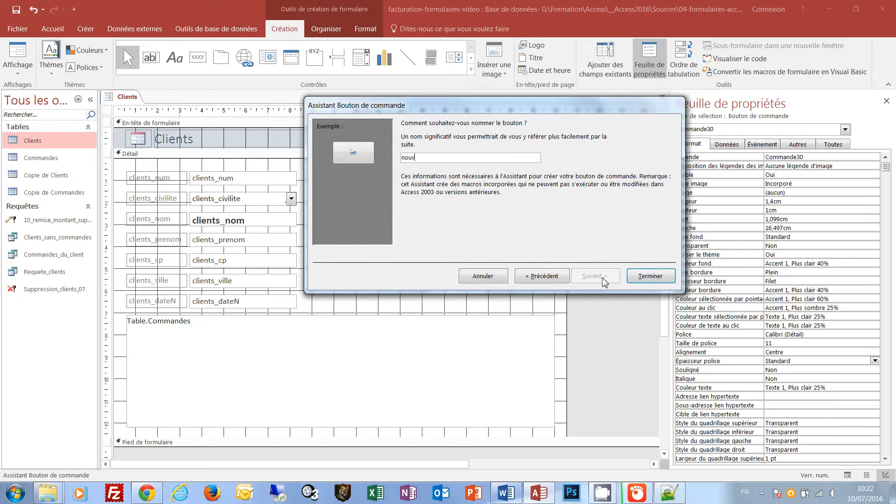
{"action": "left_click", "coordinate": [649, 276]}
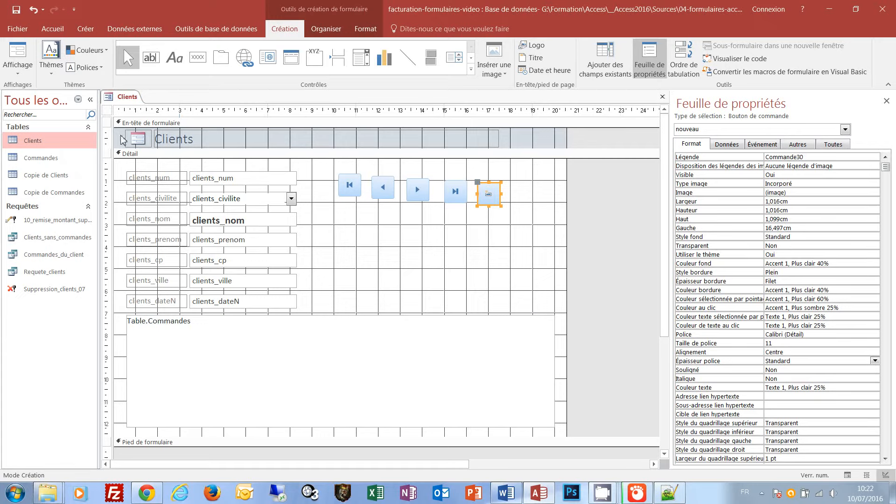
- Switch to form view and test the next, previous, first, last and new-record buttons on the client records
{"action": "left_click", "coordinate": [19, 75]}
{"action": "left_click", "coordinate": [38, 95]}
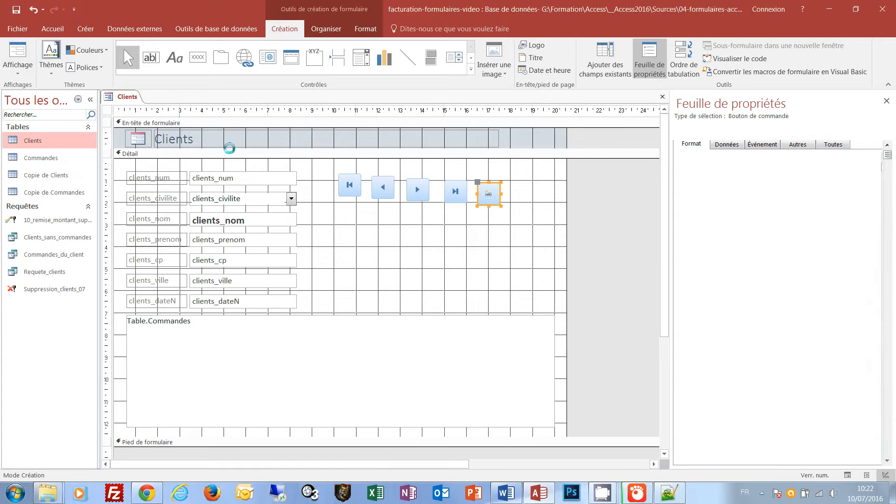
{"action": "left_click", "coordinate": [414, 157]}
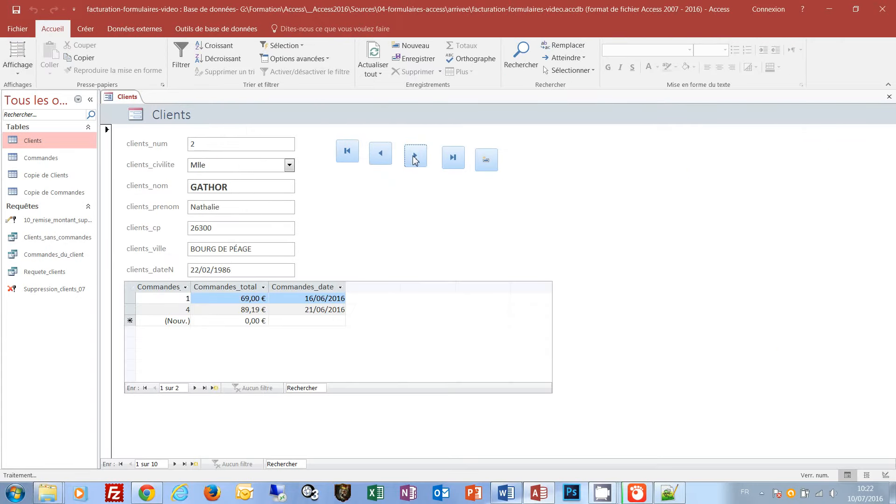
{"action": "left_click", "coordinate": [415, 159]}
{"action": "left_click", "coordinate": [416, 160]}
{"action": "left_click", "coordinate": [377, 155]}
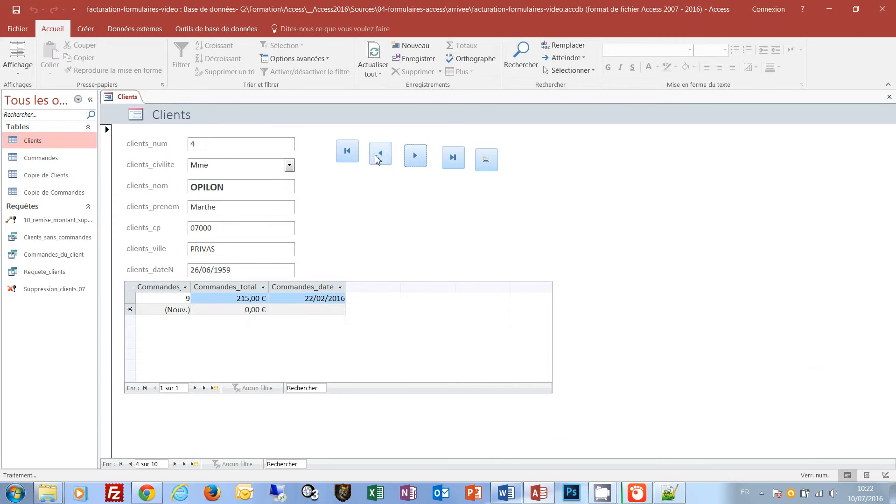
{"action": "left_click", "coordinate": [347, 151]}
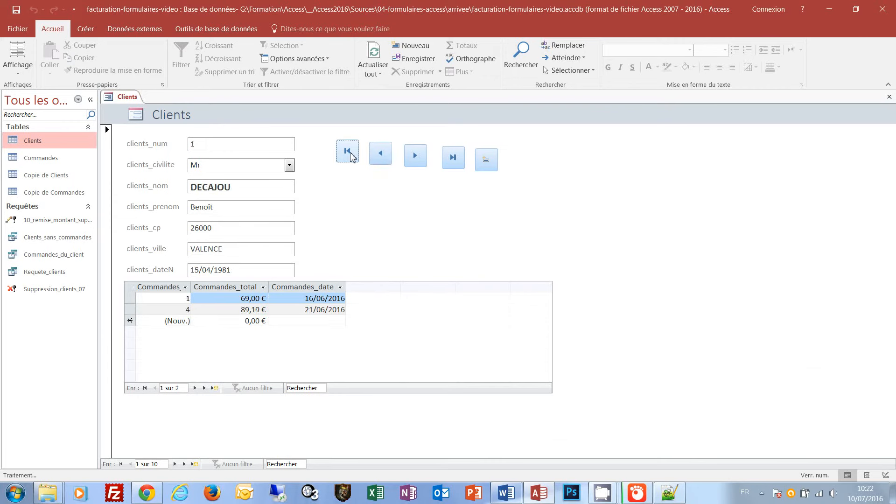
{"action": "left_click", "coordinate": [451, 161]}
{"action": "left_click", "coordinate": [488, 163]}
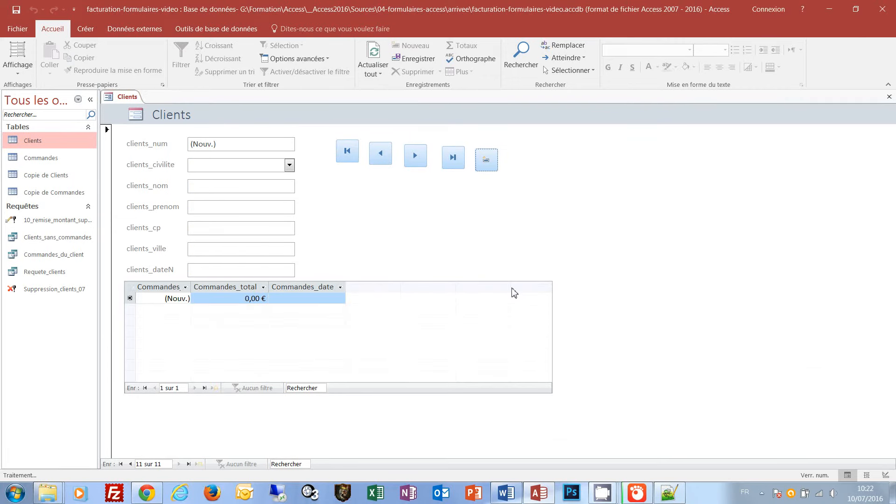
{"action": "left_click", "coordinate": [383, 159]}
{"action": "left_click", "coordinate": [383, 158]}
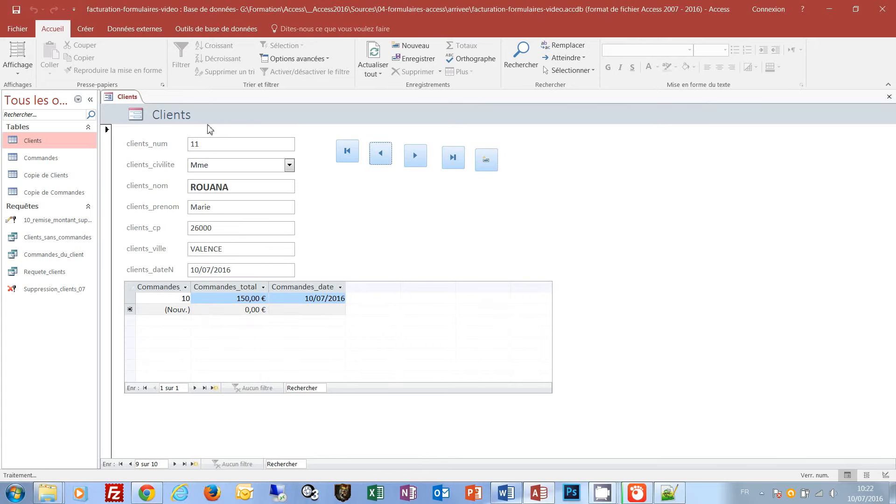
- Return to design view and align all five navigation buttons along their top edges
{"action": "left_click", "coordinate": [20, 79]}
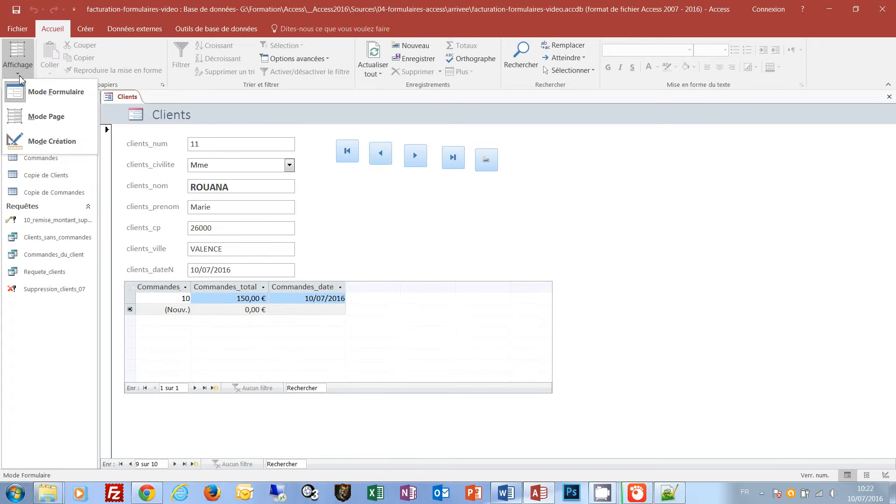
{"action": "left_click", "coordinate": [41, 140]}
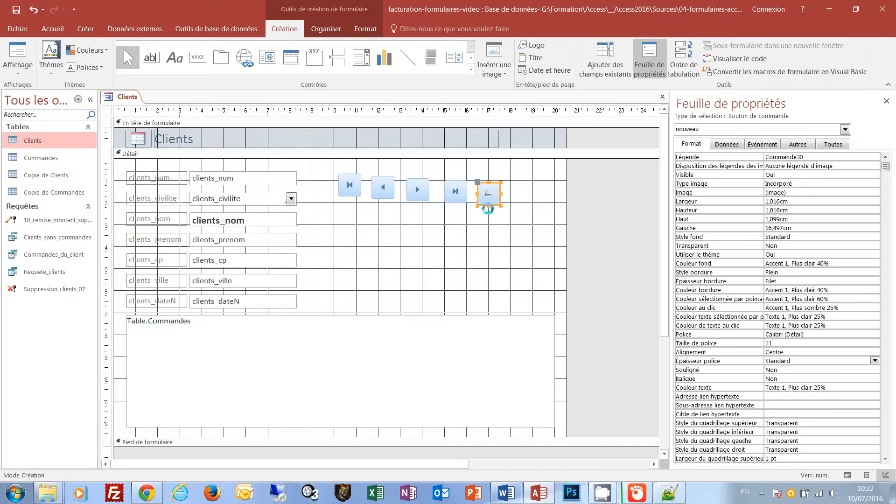
{"action": "left_click", "coordinate": [459, 196], "text": "shift"}
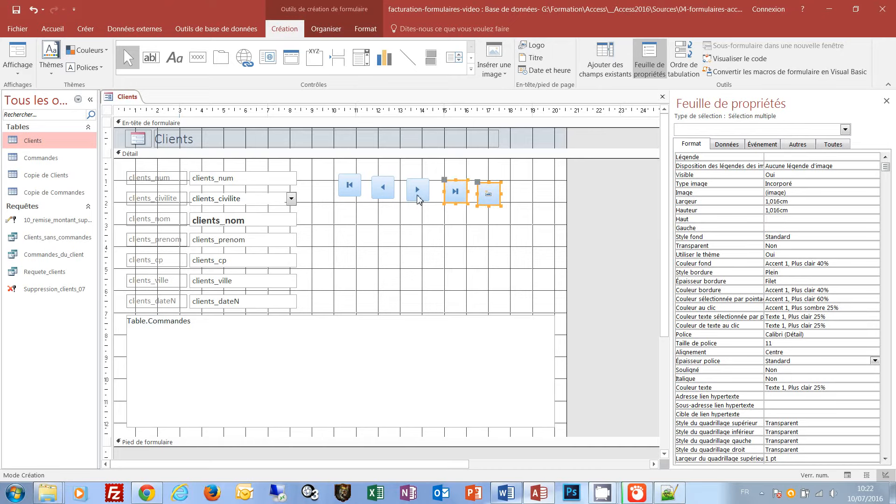
{"action": "left_click", "coordinate": [417, 197], "text": "shift"}
{"action": "left_click", "coordinate": [384, 196], "text": "shift"}
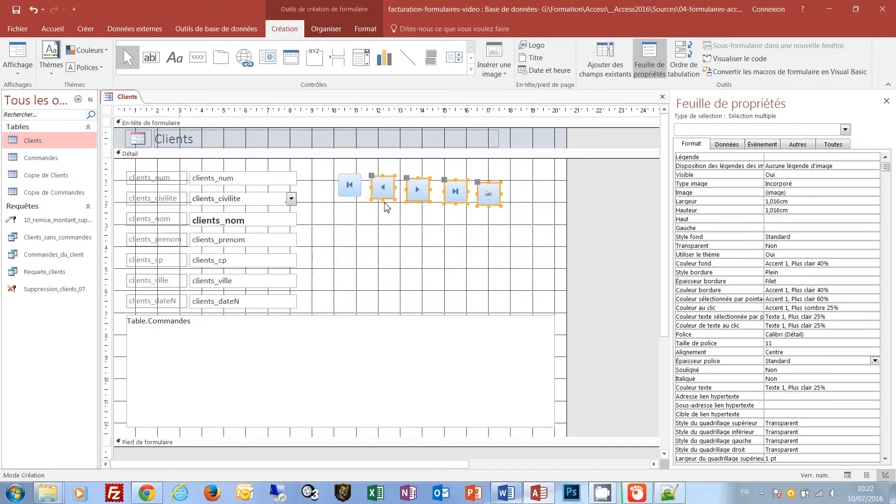
{"action": "left_click", "coordinate": [354, 189], "text": "shift"}
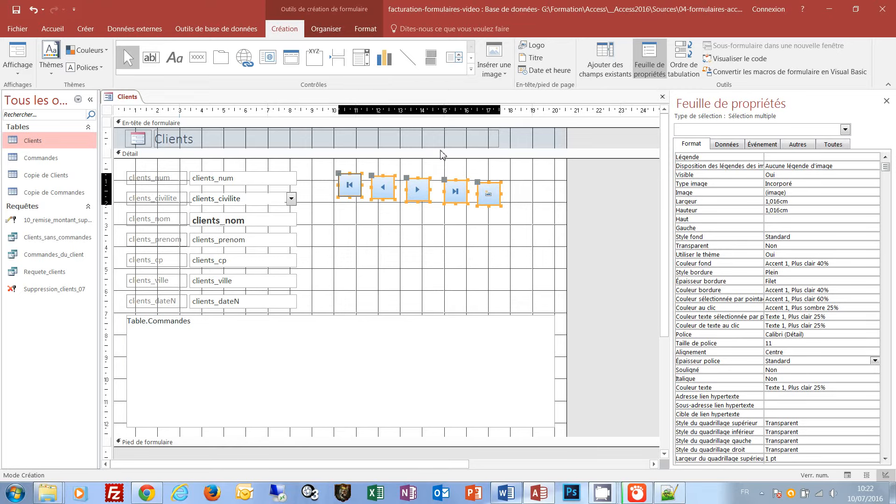
{"action": "left_click", "coordinate": [325, 30]}
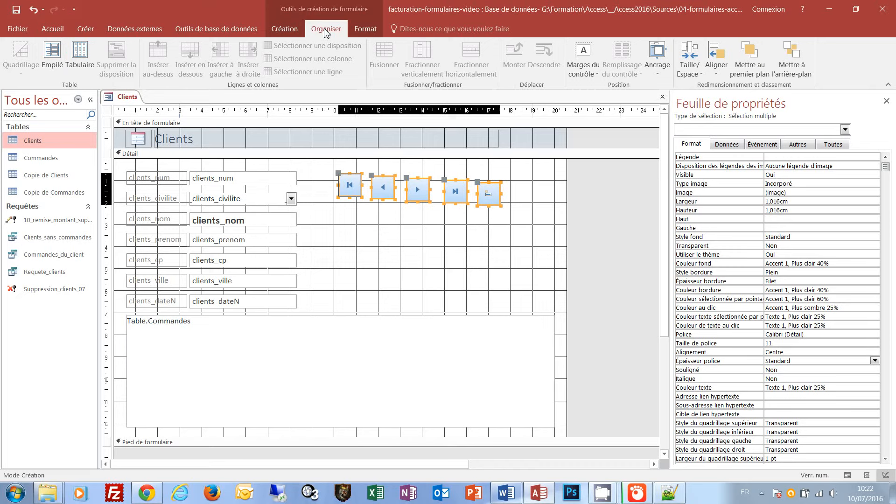
{"action": "left_click", "coordinate": [716, 76]}
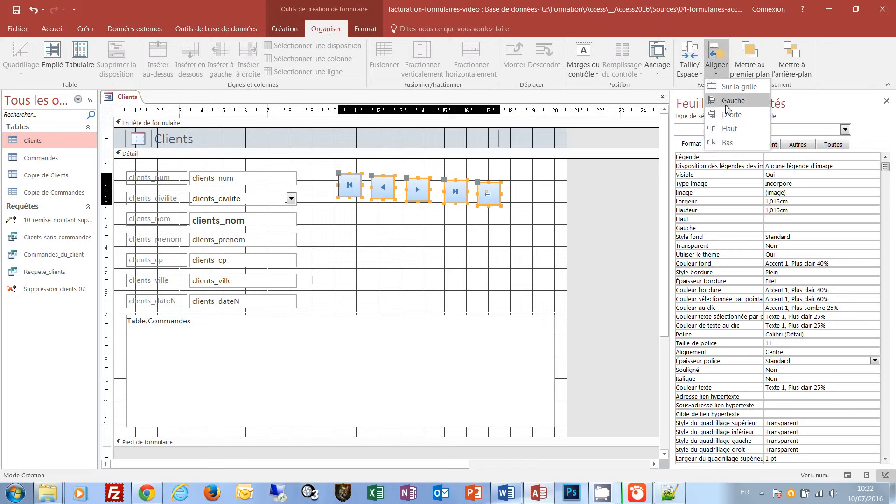
{"action": "left_click", "coordinate": [729, 129]}
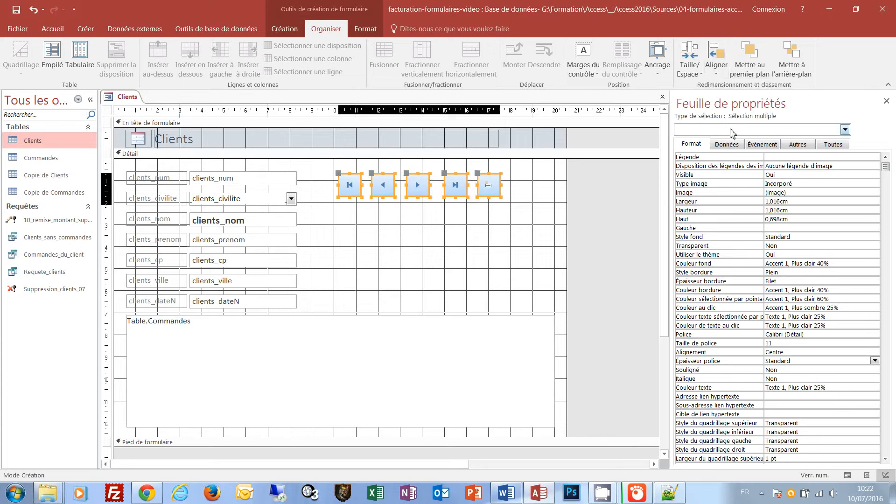
- Equalise the horizontal spacing between the five navigation buttons
{"action": "left_click", "coordinate": [703, 77]}
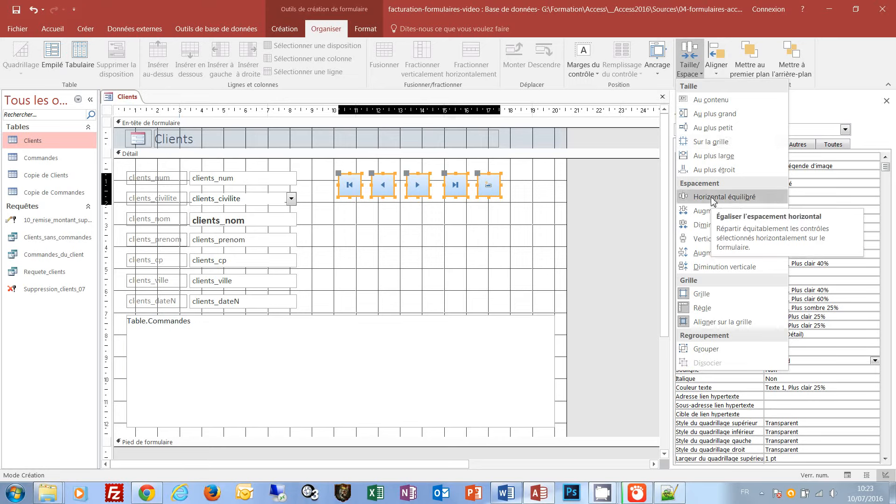
{"action": "left_click", "coordinate": [711, 198]}
{"action": "left_click", "coordinate": [527, 244]}
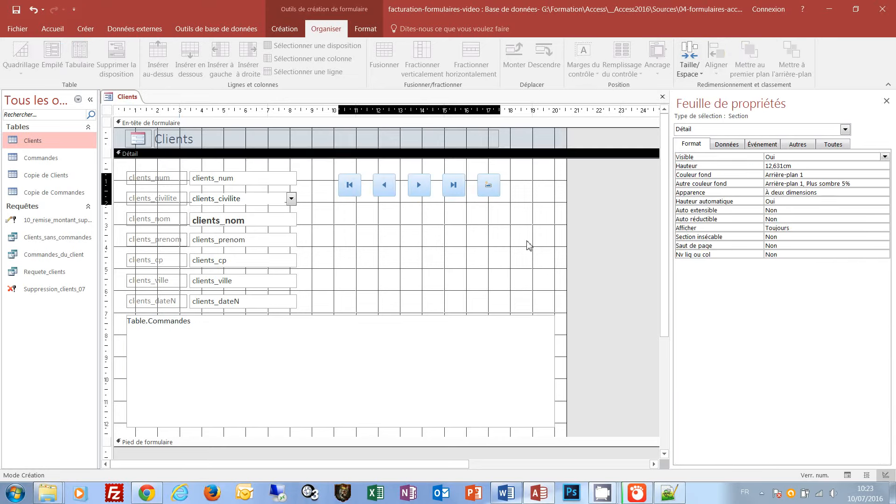
- Save the form under the name Clients_commandes
{"action": "key", "text": "ctrl+s"}
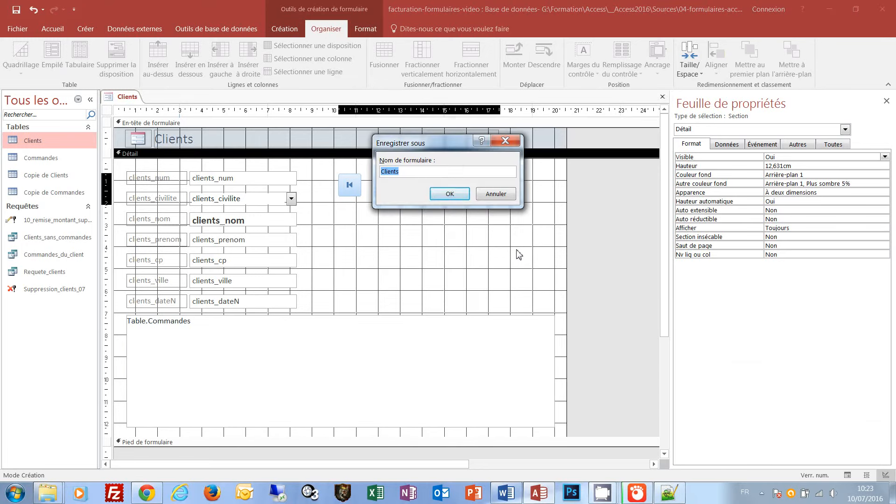
{"action": "key", "text": "End"}
{"action": "type", "text": "_commandes"}
{"action": "left_click", "coordinate": [444, 194]}
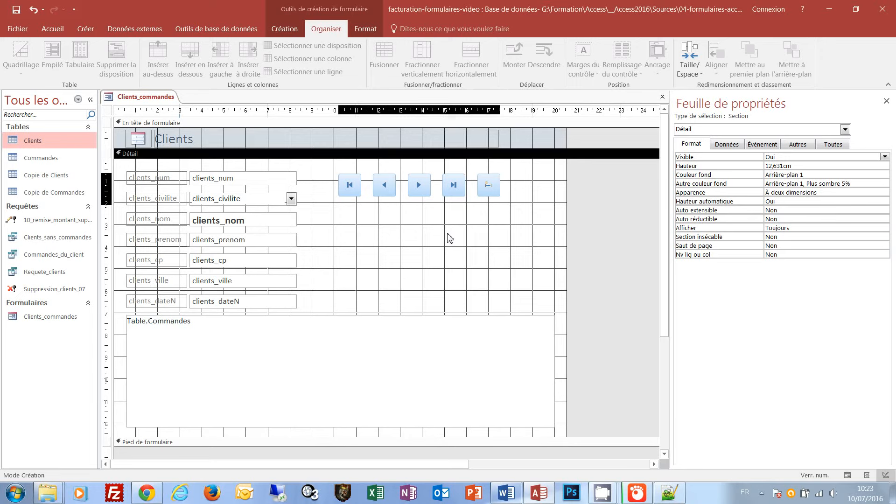
- Draw a command button about 1.3 by 1.1 cm below the first-record button, without using the button wizard
{"action": "left_click", "coordinate": [287, 29]}
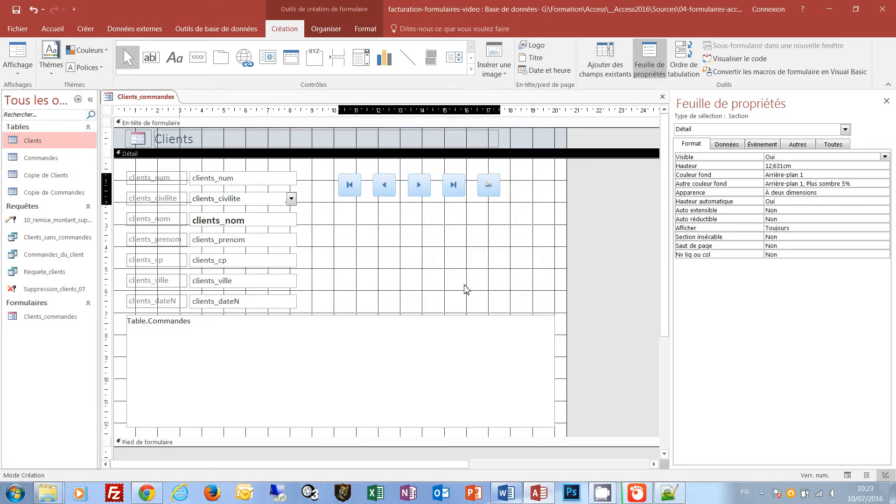
{"action": "left_click", "coordinate": [198, 67]}
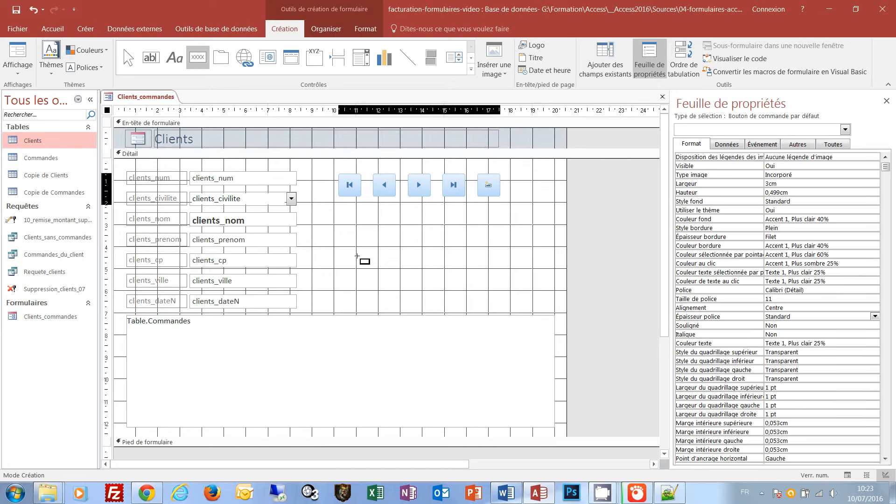
{"action": "left_click_drag", "start_coordinate": [338, 204], "coordinate": [367, 229]}
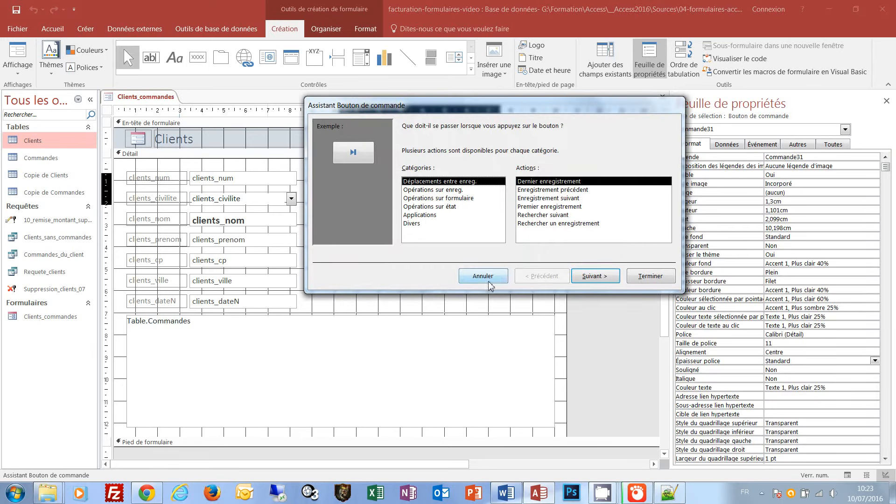
{"action": "left_click", "coordinate": [487, 281]}
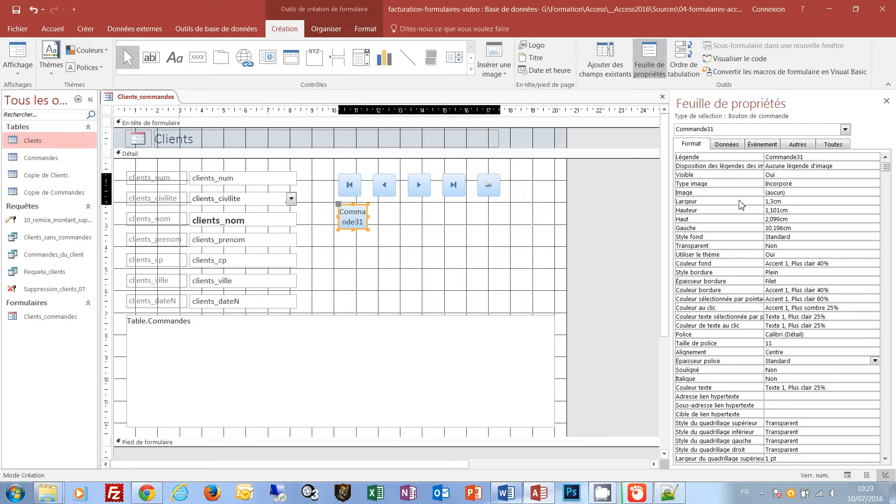
- Create a macro for the new button's Sur clic event with the macro builder and add a DéfinirFiltre action
{"action": "left_click", "coordinate": [758, 146]}
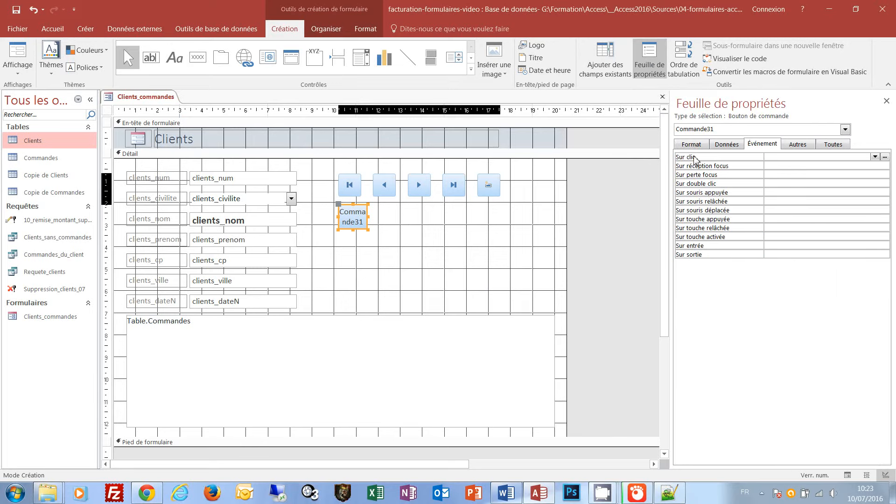
{"action": "left_click", "coordinate": [884, 157]}
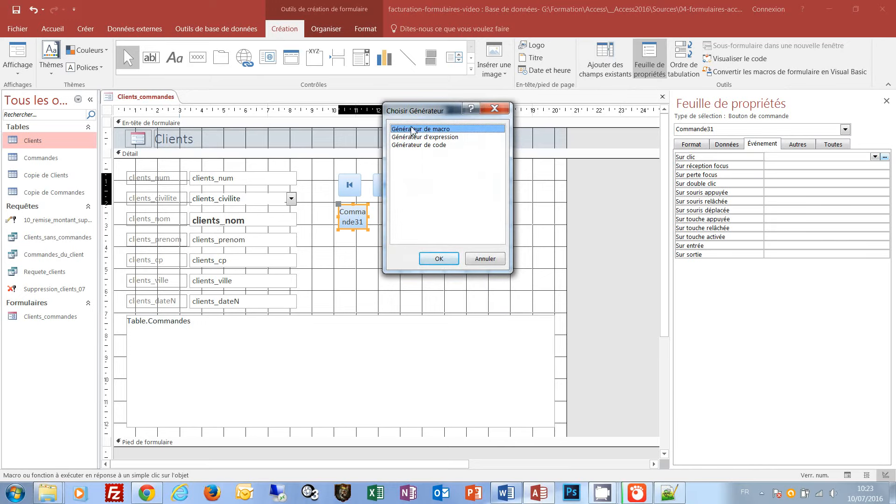
{"action": "left_click", "coordinate": [439, 259]}
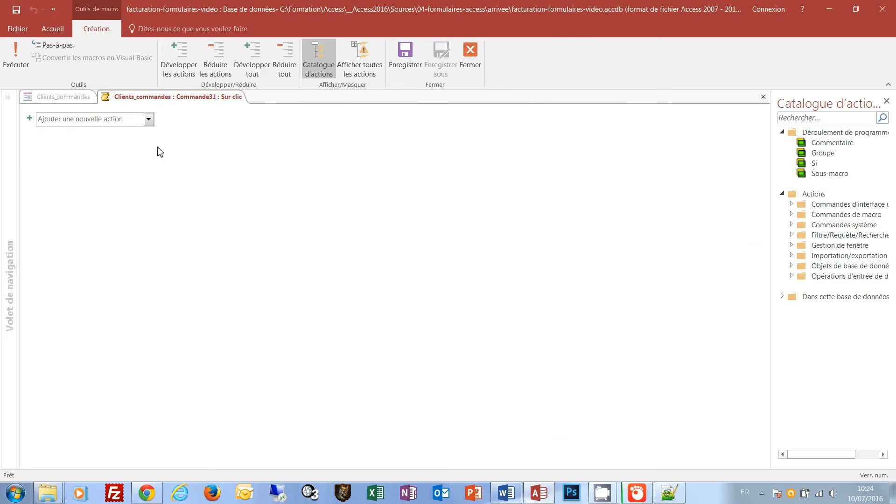
{"action": "left_click", "coordinate": [148, 120]}
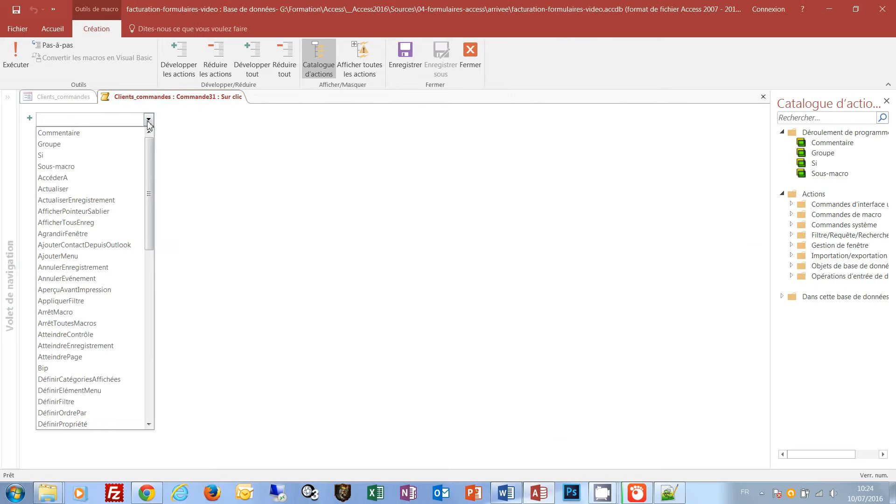
{"action": "left_click", "coordinate": [72, 401]}
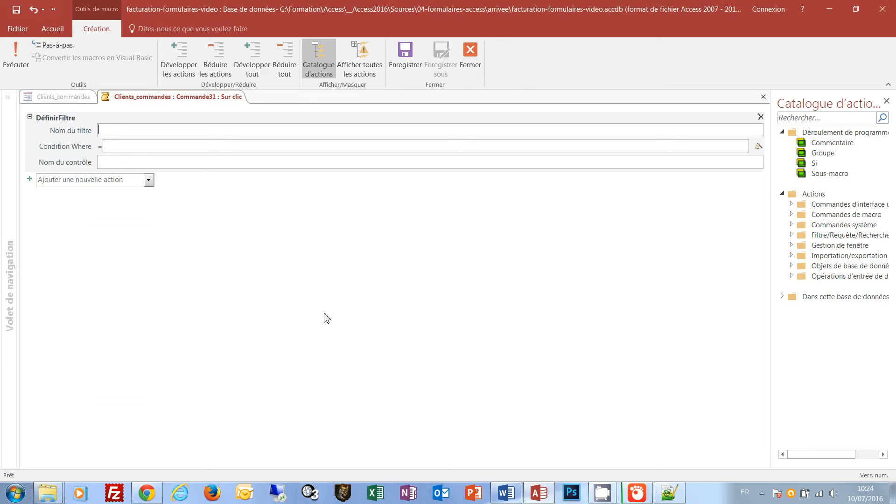
- Name the filter rechercher_clients, set its Where condition to [Clients_nom]=[Nom du client ?], and close the macro with its changes kept
{"action": "type", "text": "rechercher_clients"}
{"action": "type", "text": "lie"}
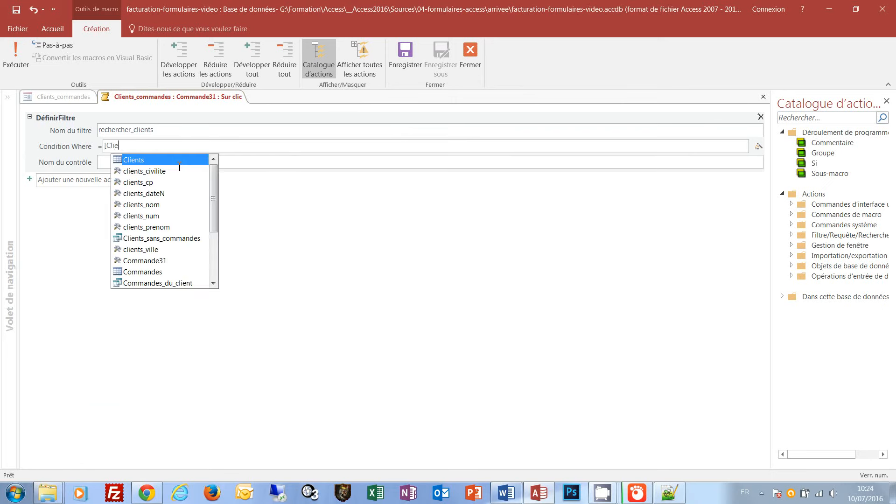
{"action": "type", "text": "nts_n"}
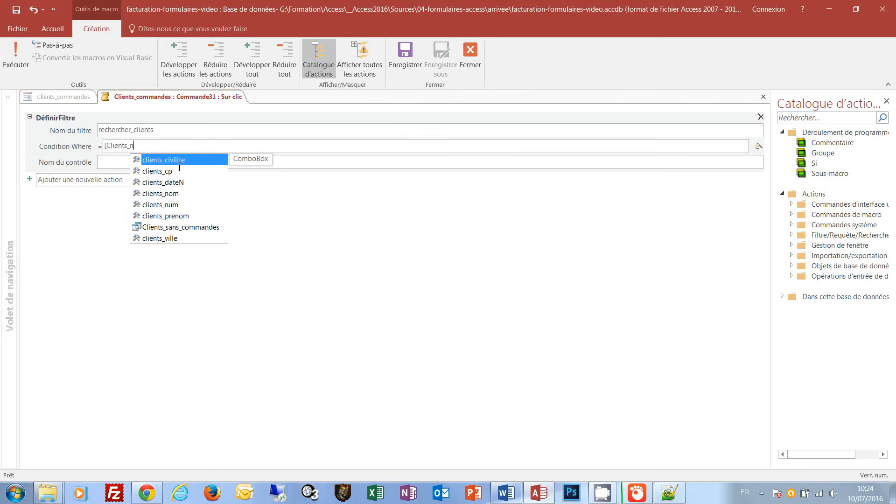
{"action": "type", "text": "om]="}
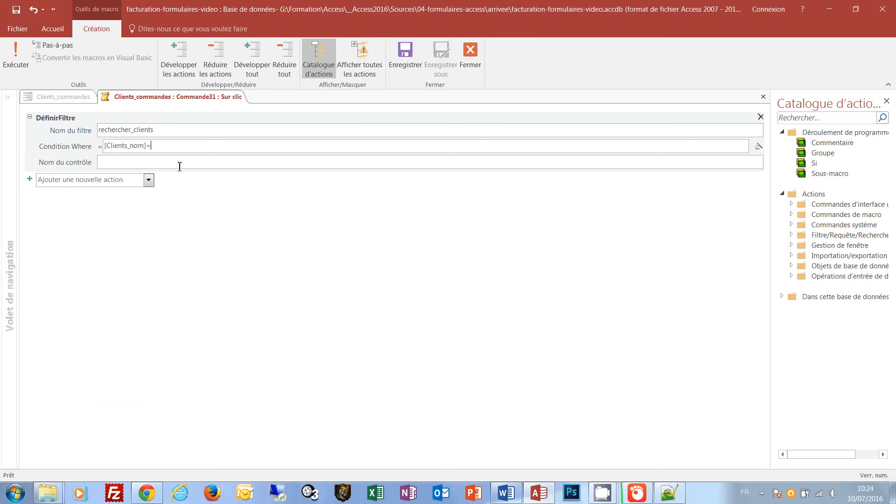
{"action": "type", "text": "[Nom du client ?]"}
{"action": "mouse_move", "coordinate": [117, 167]}
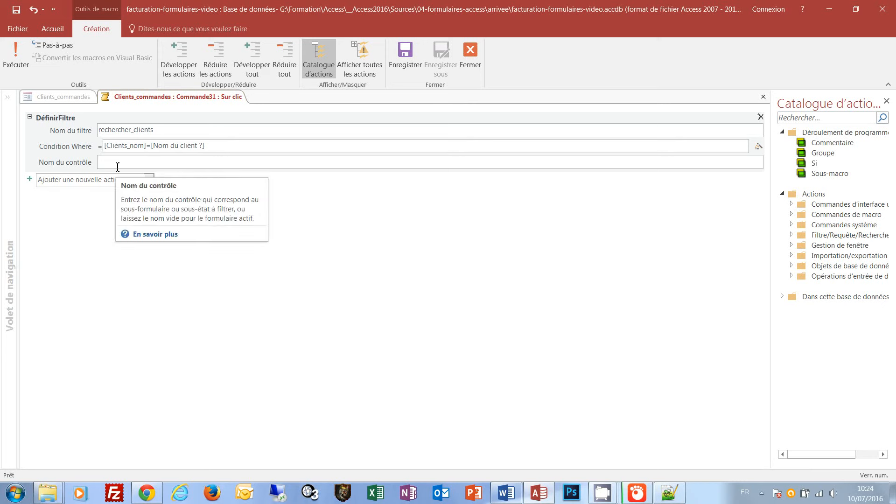
{"action": "left_click", "coordinate": [636, 241]}
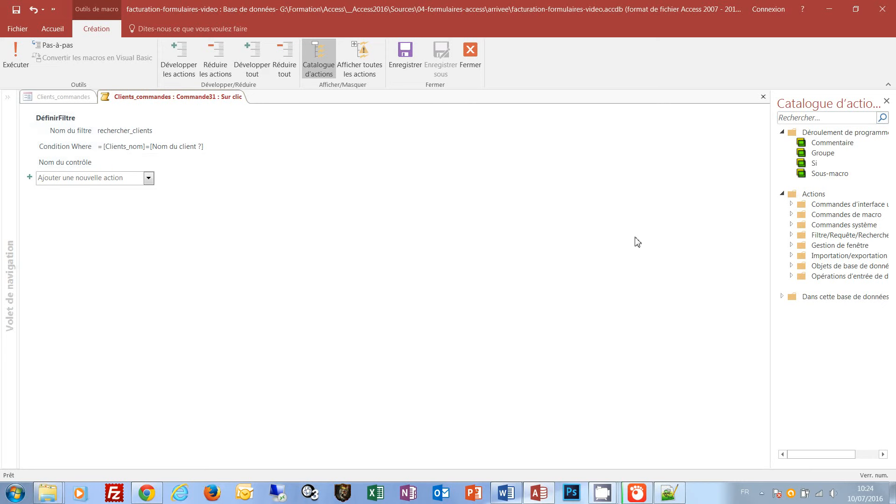
{"action": "left_click", "coordinate": [762, 97]}
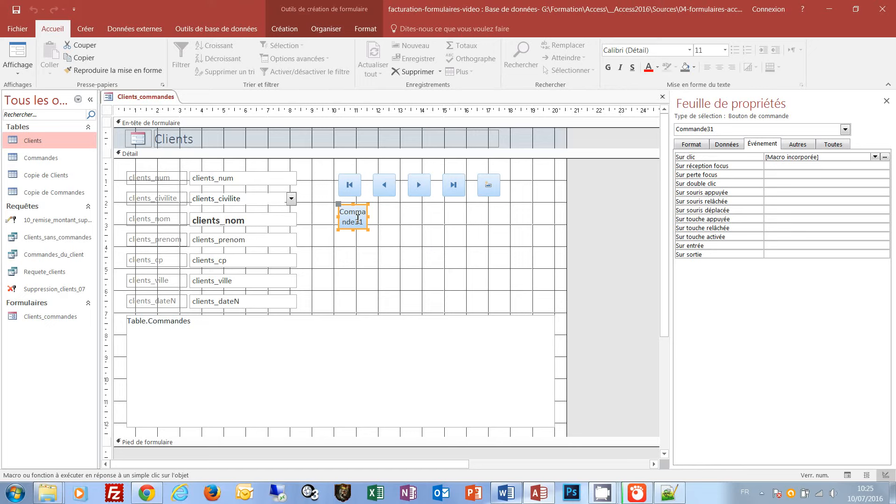
- Set the button's caption to Rechercher Client and widen it to about 3 cm to fit the text
{"action": "left_click", "coordinate": [691, 146]}
{"action": "left_click_drag", "start_coordinate": [817, 155], "coordinate": [757, 156]}
{"action": "type", "text": "Re"}
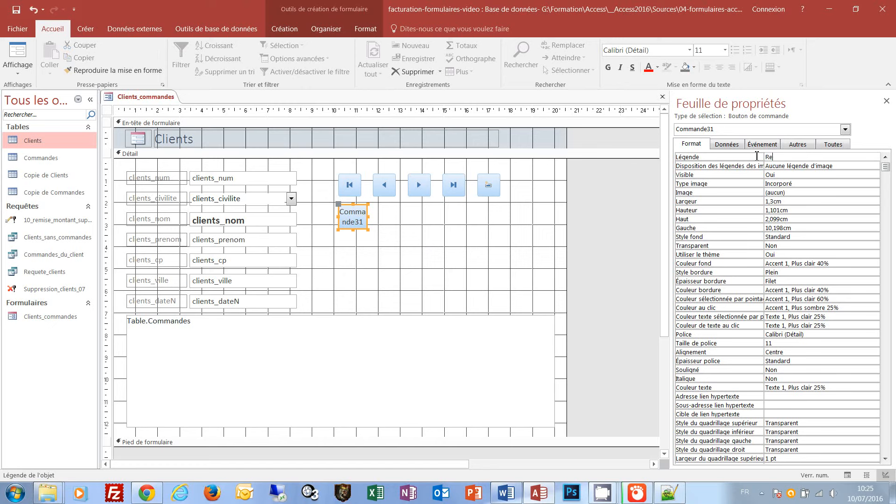
{"action": "type", "text": "chercher Client"}
{"action": "key", "text": "Return"}
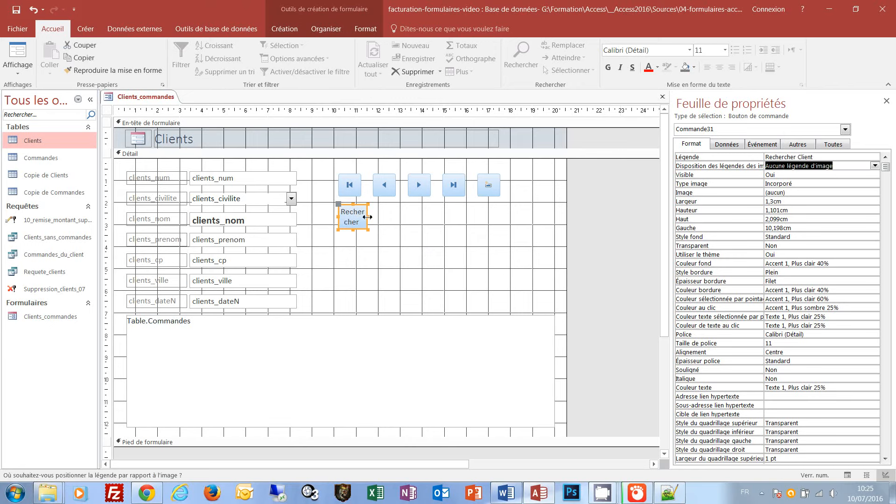
{"action": "left_click_drag", "start_coordinate": [368, 217], "coordinate": [405, 218]}
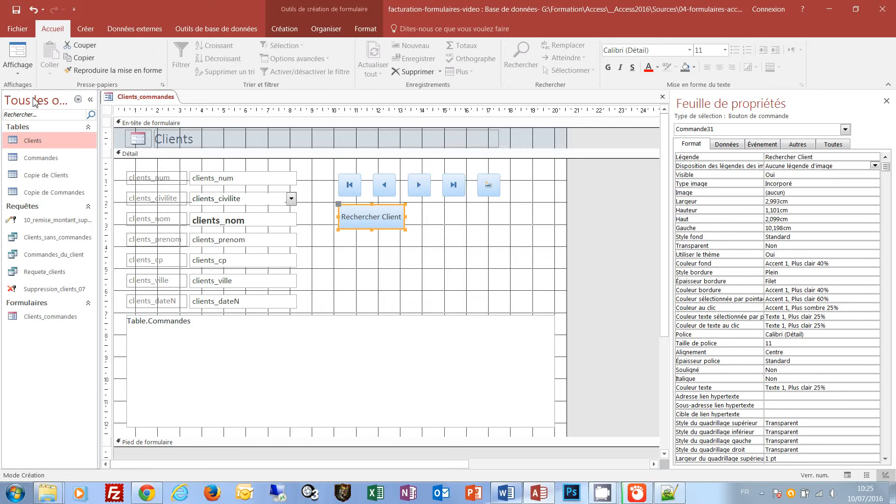
- Switch to form view and test the Rechercher Client button with two different client surnames
{"action": "left_click", "coordinate": [18, 74]}
{"action": "left_click", "coordinate": [54, 90]}
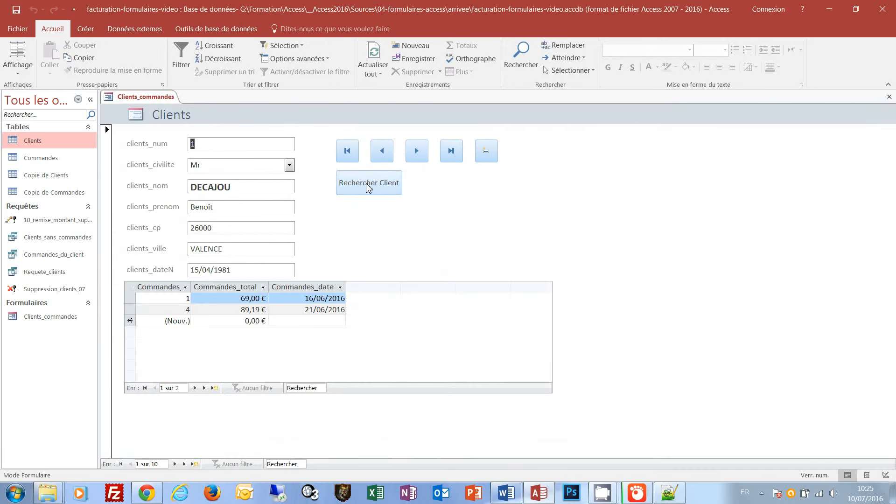
{"action": "left_click", "coordinate": [368, 186]}
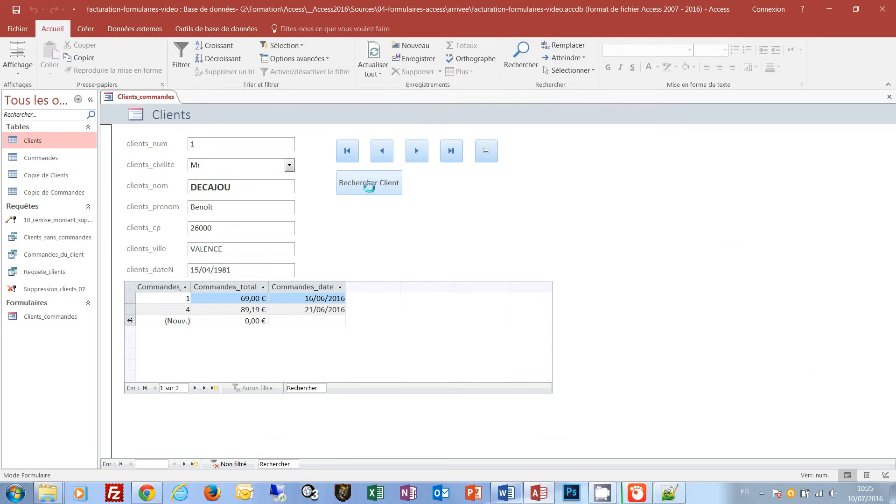
{"action": "type", "text": "douch"}
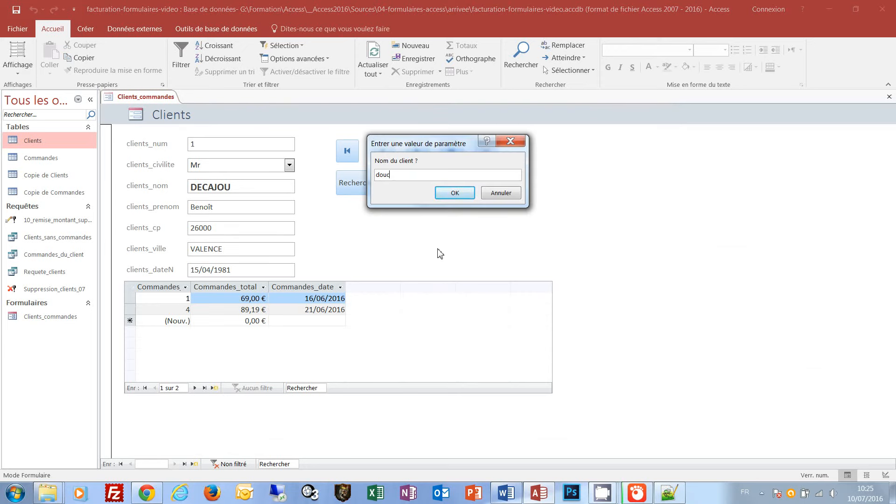
{"action": "left_click", "coordinate": [453, 193]}
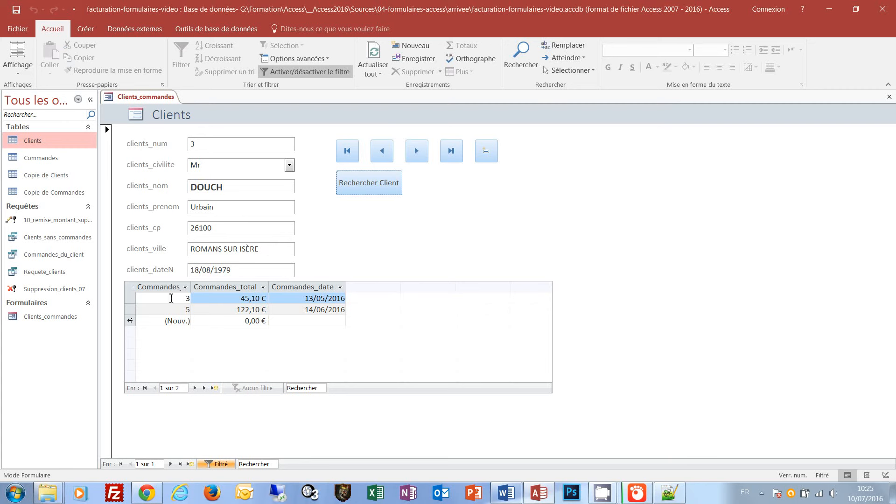
{"action": "left_click", "coordinate": [390, 187]}
{"action": "type", "text": "opilon"}
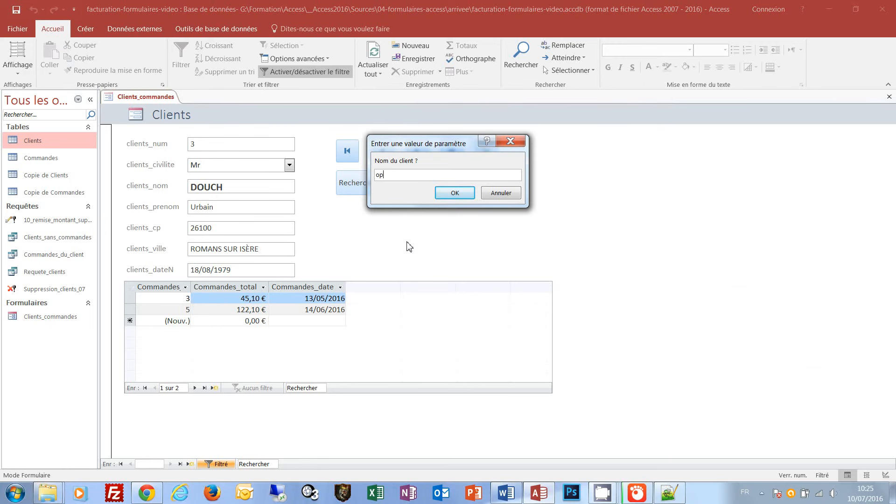
{"action": "left_click", "coordinate": [452, 194]}
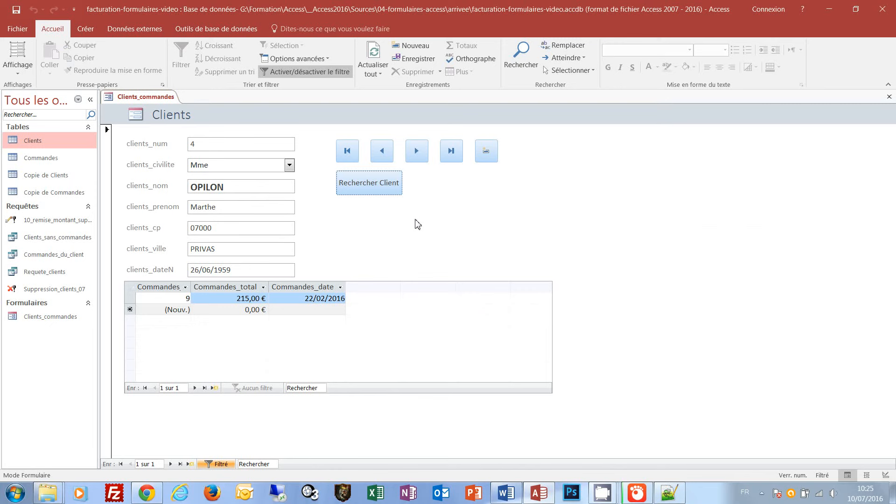
- Test the next and previous record buttons while the client filter is active
{"action": "left_click", "coordinate": [416, 152]}
{"action": "left_click", "coordinate": [386, 158]}
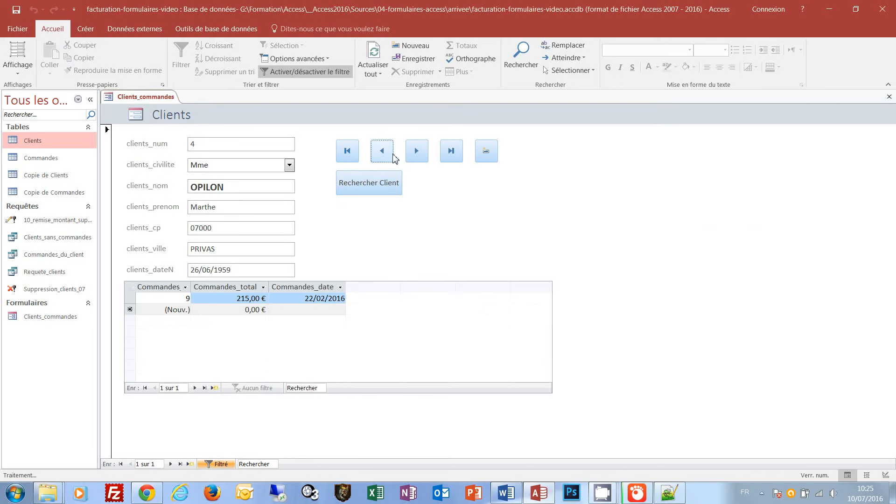
{"action": "left_click", "coordinate": [416, 152]}
{"action": "left_click", "coordinate": [384, 152]}
- Return to design view and draw a command button about 2.3 by 1.2 cm beside Rechercher Client, without the button wizard
{"action": "left_click", "coordinate": [26, 78]}
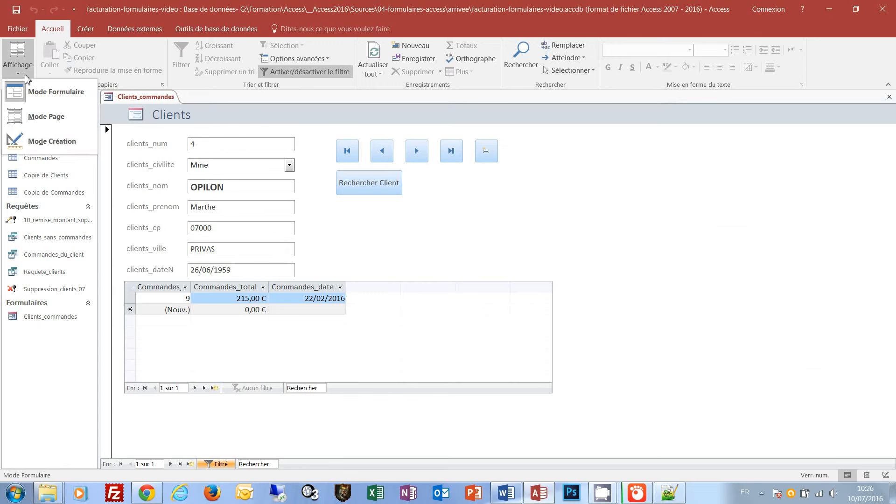
{"action": "left_click", "coordinate": [44, 142]}
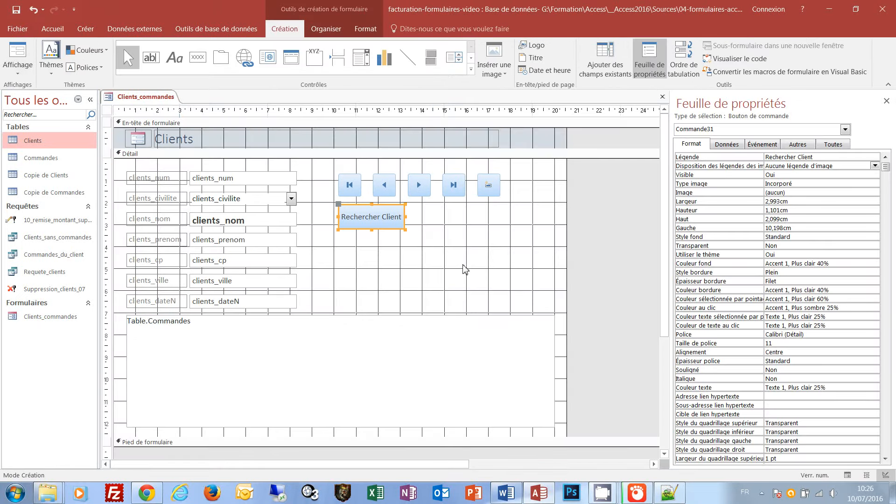
{"action": "left_click", "coordinate": [463, 266]}
{"action": "left_click", "coordinate": [203, 65]}
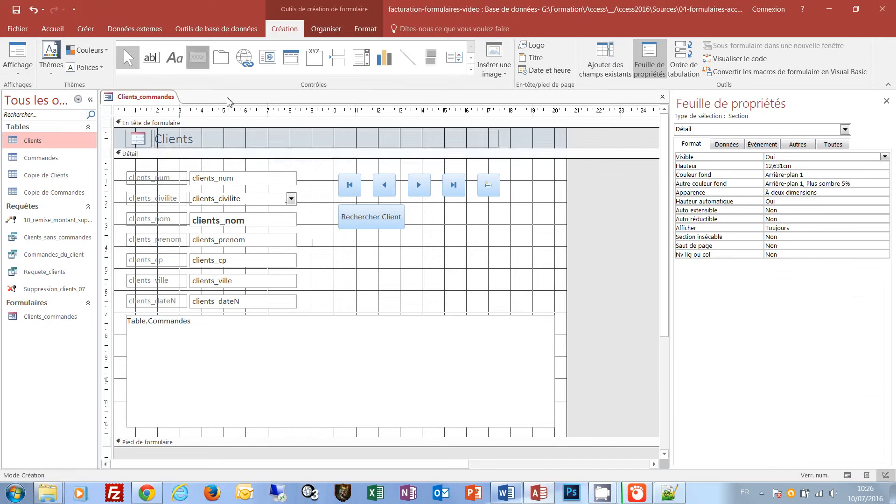
{"action": "left_click_drag", "start_coordinate": [417, 206], "coordinate": [468, 233]}
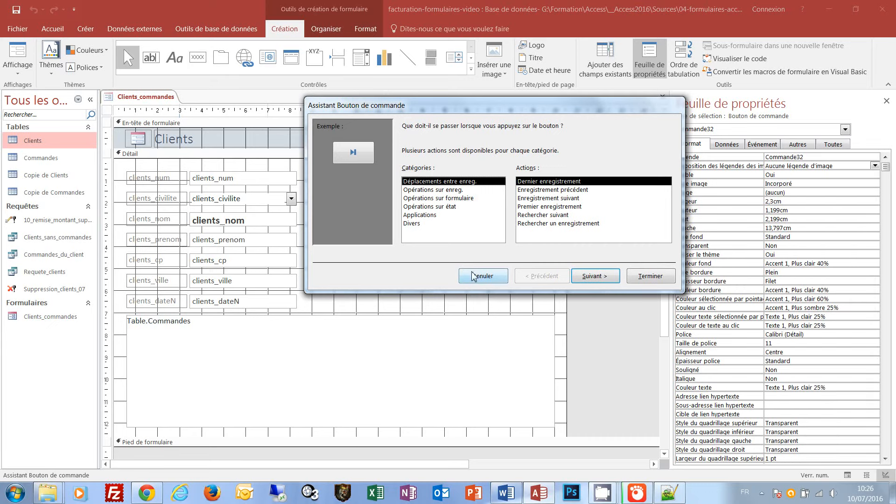
{"action": "left_click", "coordinate": [474, 276]}
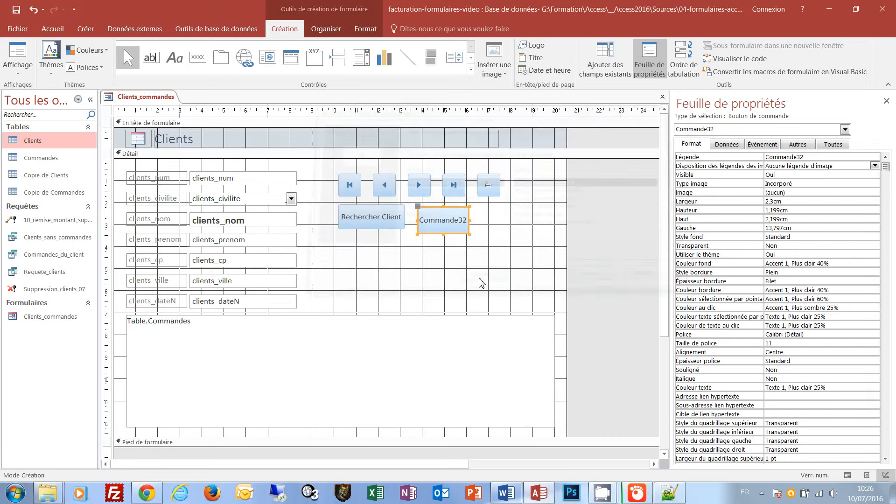
- Attach an embedded macro with the SupprimerFiltreTri action to the new button's Sur clic event, then save and close it
{"action": "left_click", "coordinate": [765, 145]}
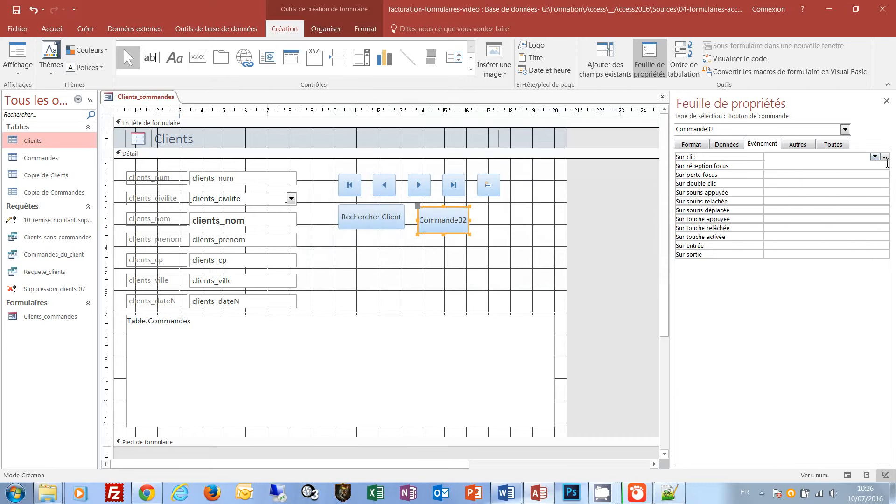
{"action": "left_click", "coordinate": [885, 157]}
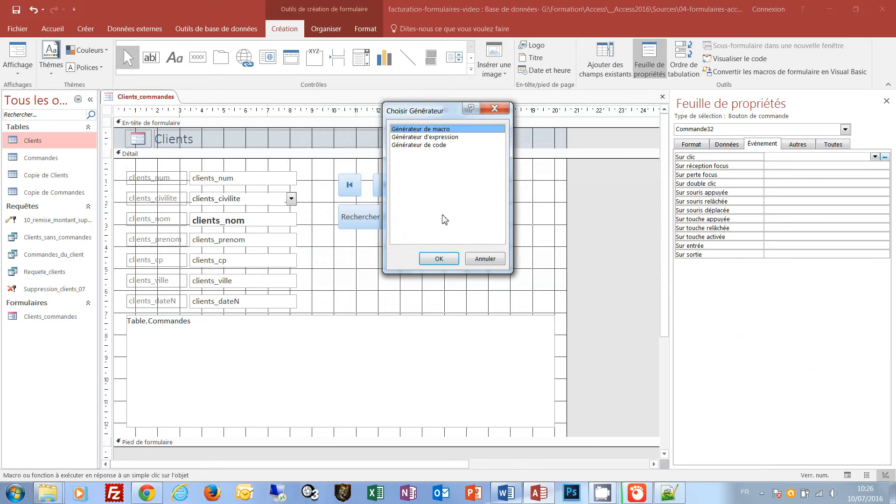
{"action": "left_click", "coordinate": [440, 260]}
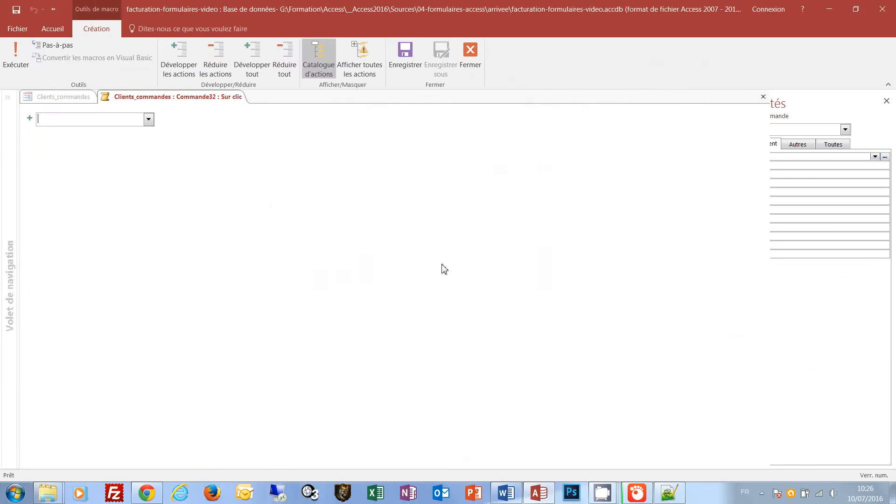
{"action": "left_click", "coordinate": [149, 120]}
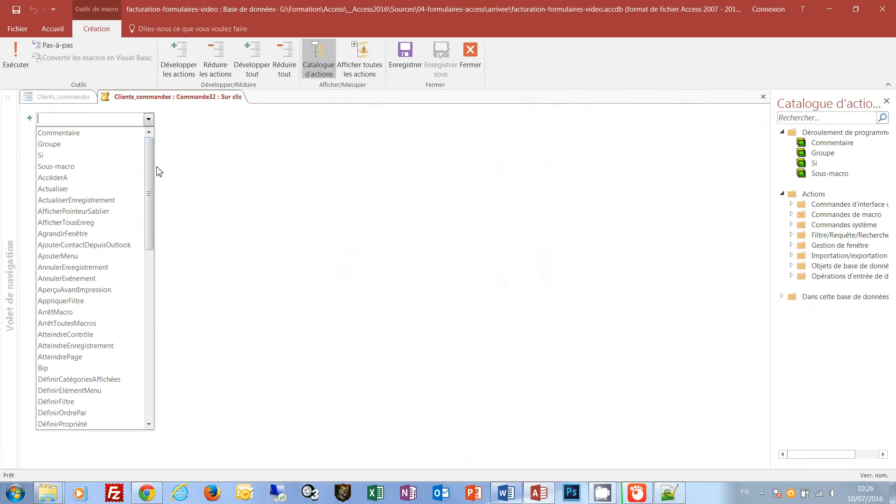
{"action": "left_click_drag", "start_coordinate": [150, 173], "coordinate": [167, 369]}
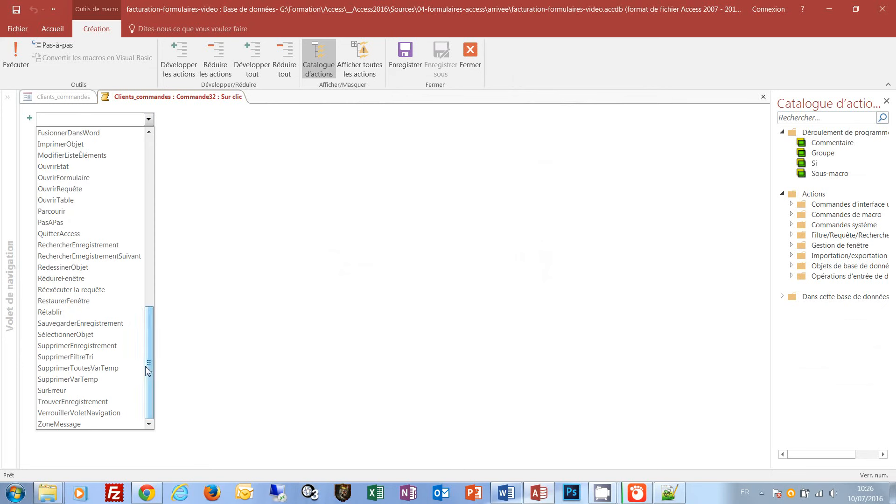
{"action": "left_click", "coordinate": [83, 358]}
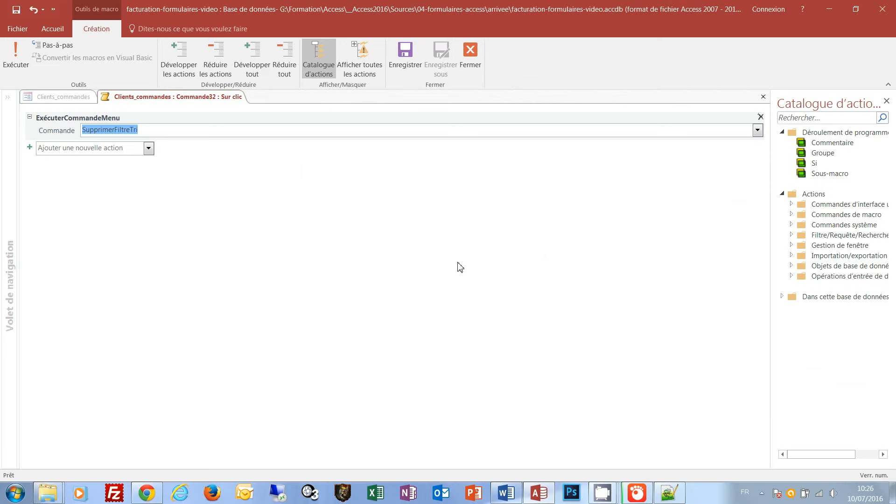
{"action": "left_click", "coordinate": [763, 98]}
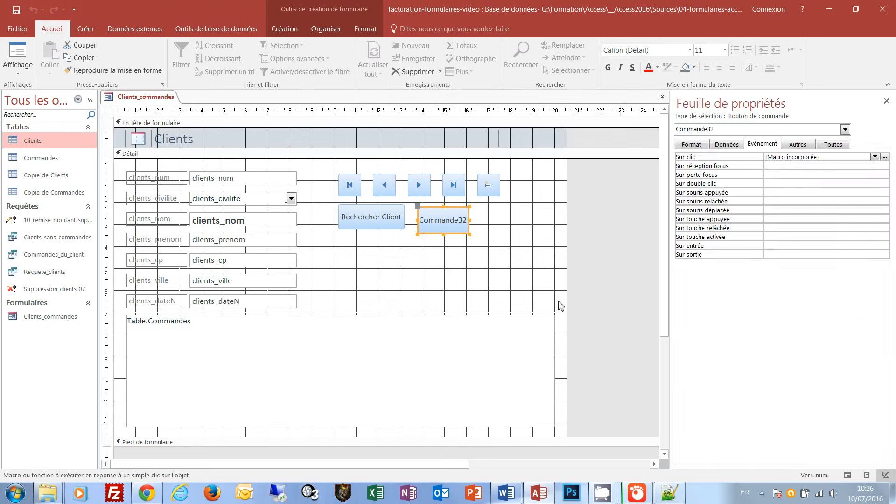
- Set the new button's caption to Effacer le filtre
{"action": "left_click", "coordinate": [692, 144]}
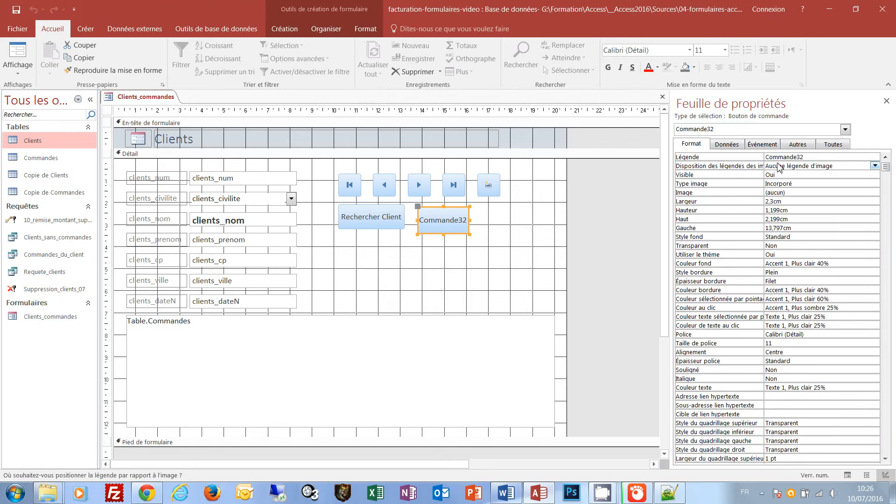
{"action": "left_click", "coordinate": [756, 156]}
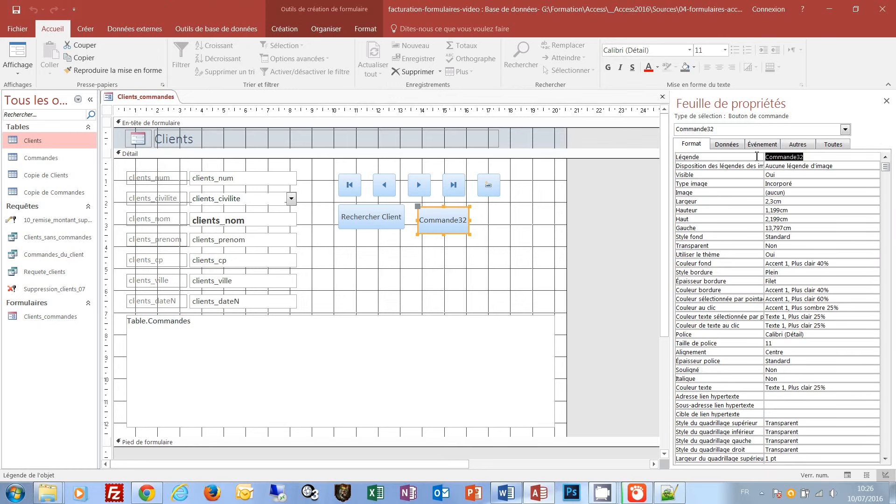
{"action": "type", "text": "Effacer "}
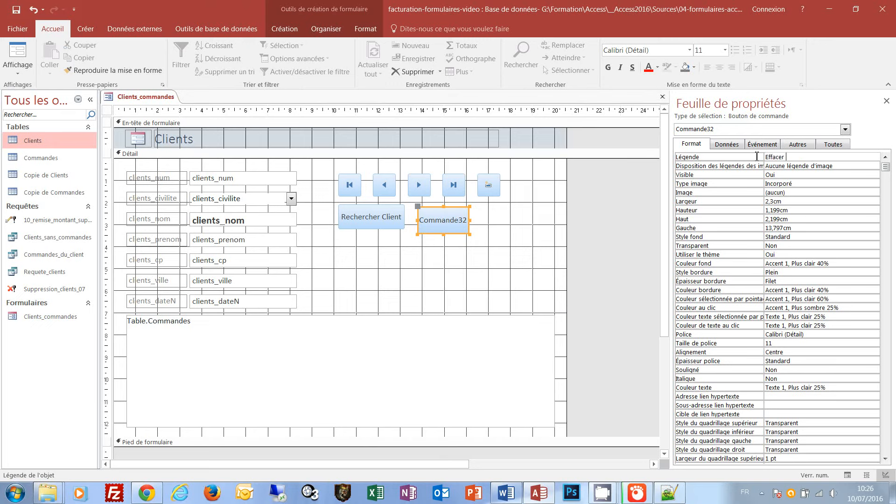
{"action": "type", "text": "le filtre"}
{"action": "key", "text": "Return"}
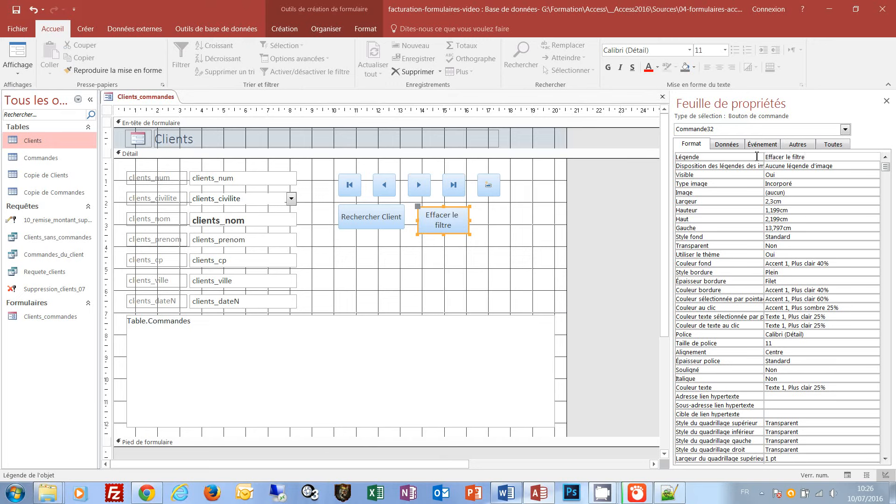
- In form view, filter the form by a client's surname with Rechercher Client and test clearing it with Effacer le filtre
{"action": "left_click", "coordinate": [18, 52]}
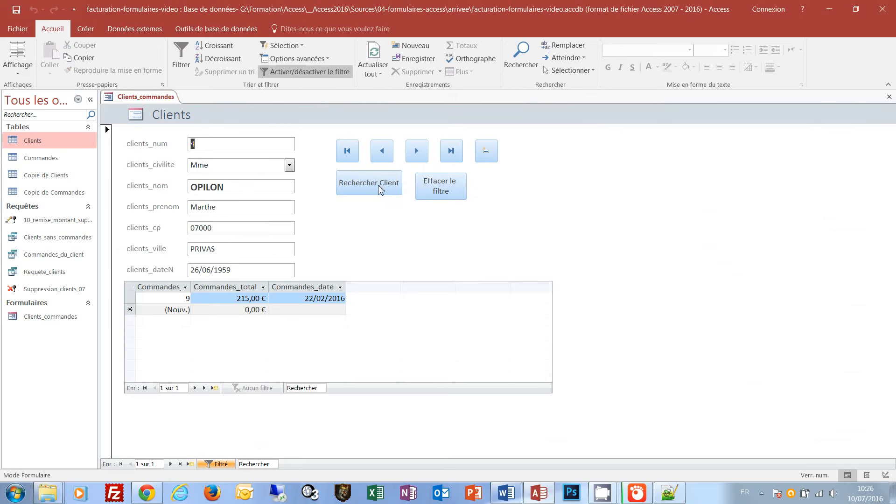
{"action": "left_click", "coordinate": [378, 186]}
{"action": "type", "text": "d"}
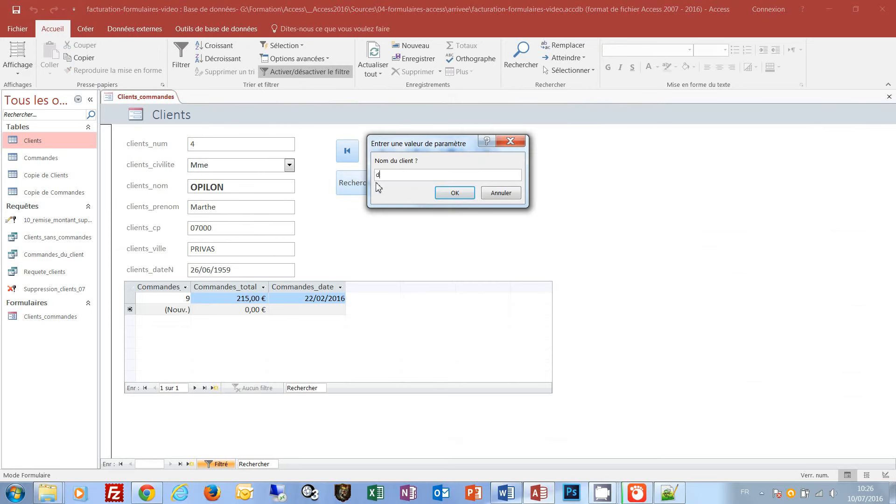
{"action": "type", "text": "ouch"}
{"action": "left_click", "coordinate": [455, 193]}
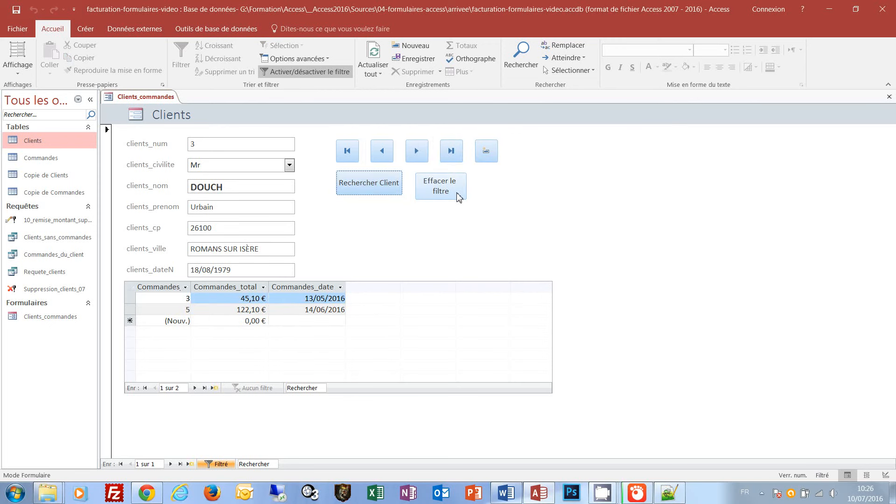
{"action": "left_click", "coordinate": [457, 195]}
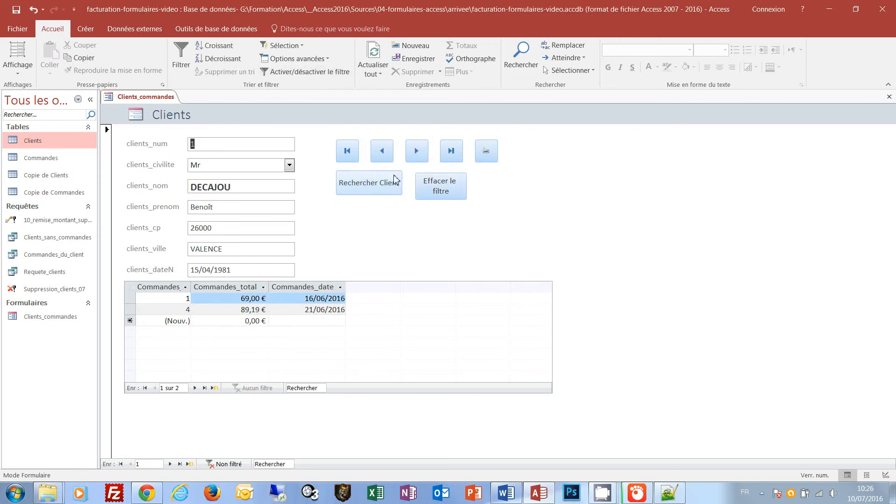
- Advance three client records with the form's next-record button to check navigation without the filter
{"action": "left_click", "coordinate": [416, 154]}
{"action": "left_click", "coordinate": [416, 154]}
{"action": "left_click", "coordinate": [417, 154]}
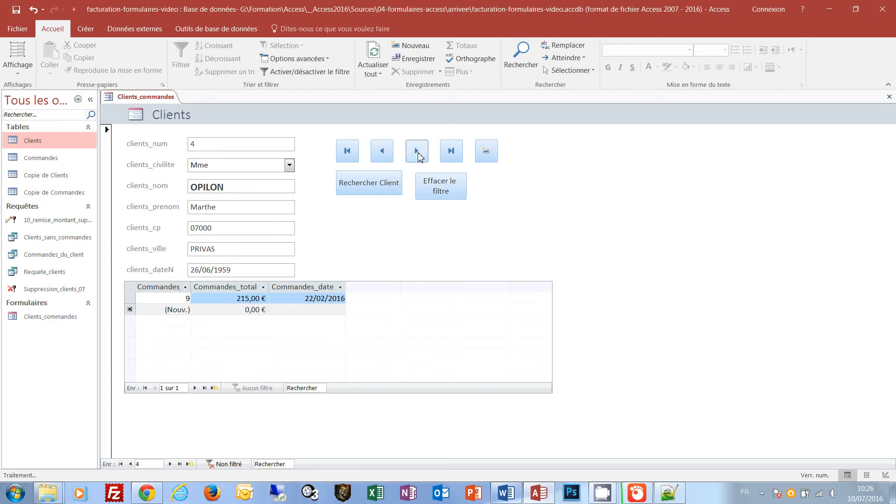
- Run Rechercher Client again with a different client's surname
{"action": "left_click", "coordinate": [390, 181]}
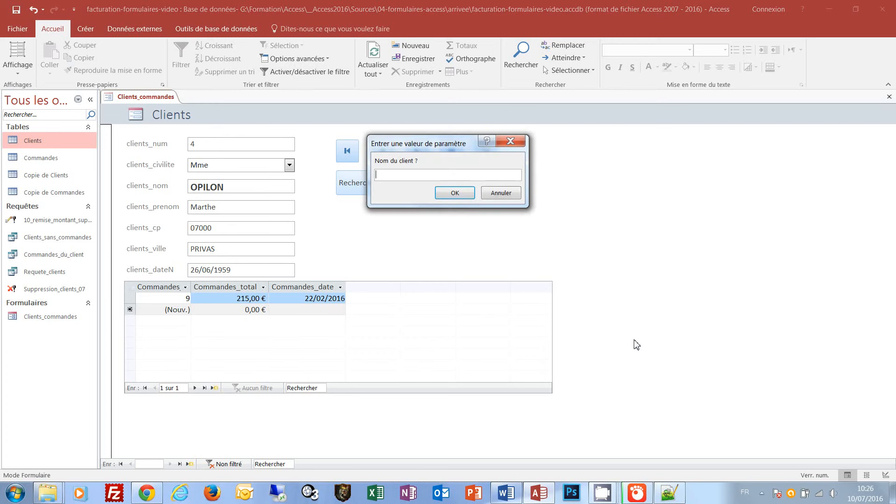
{"action": "type", "text": "decajou"}
{"action": "left_click", "coordinate": [454, 193]}
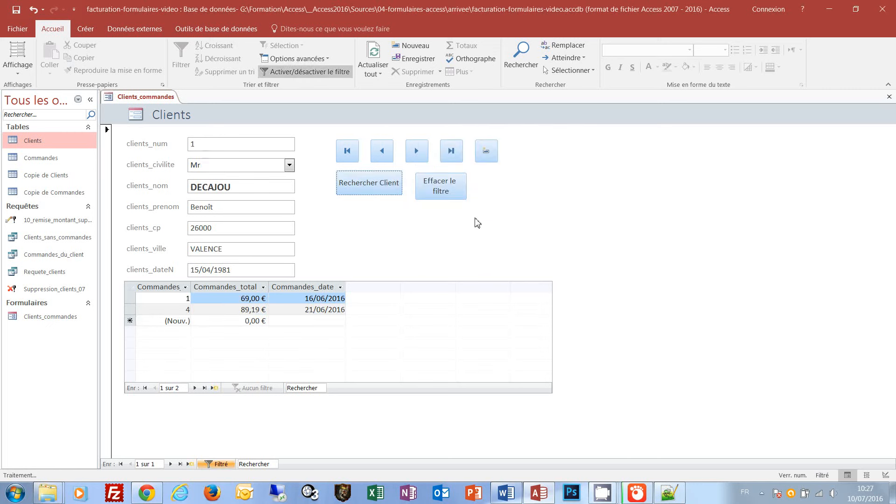